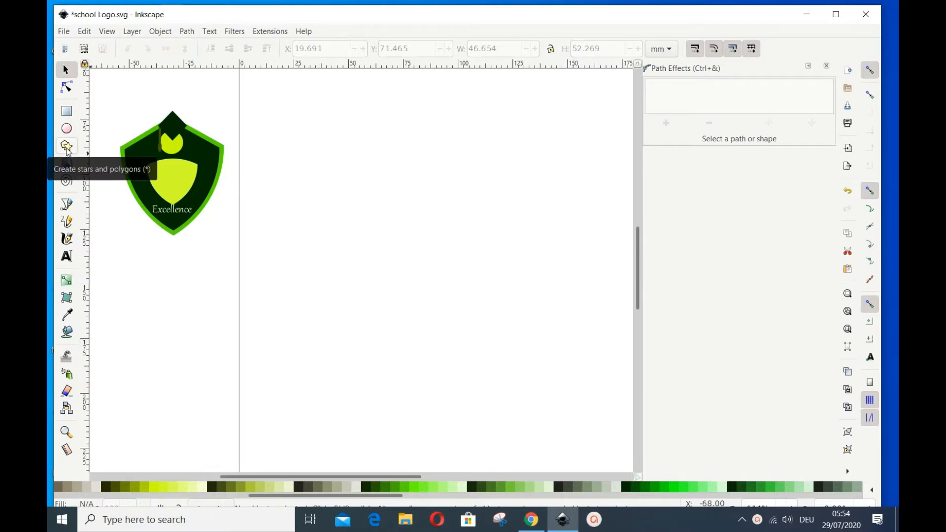
# Draw an upright hexagon about 51 by 58 mm on the page beside the existing logo and fill it with medium green.
pyautogui.click(67, 148)
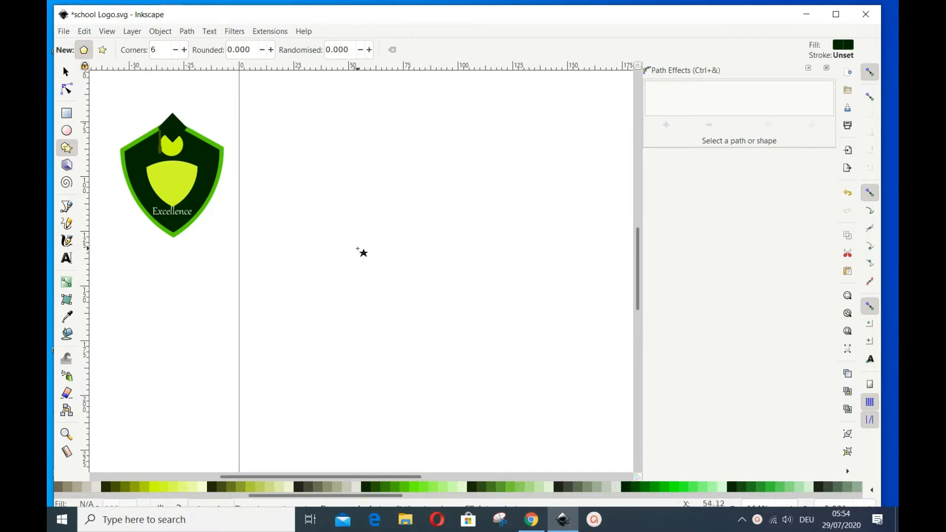
pyautogui.moveTo(379, 169); pyautogui.dragTo(382, 233)
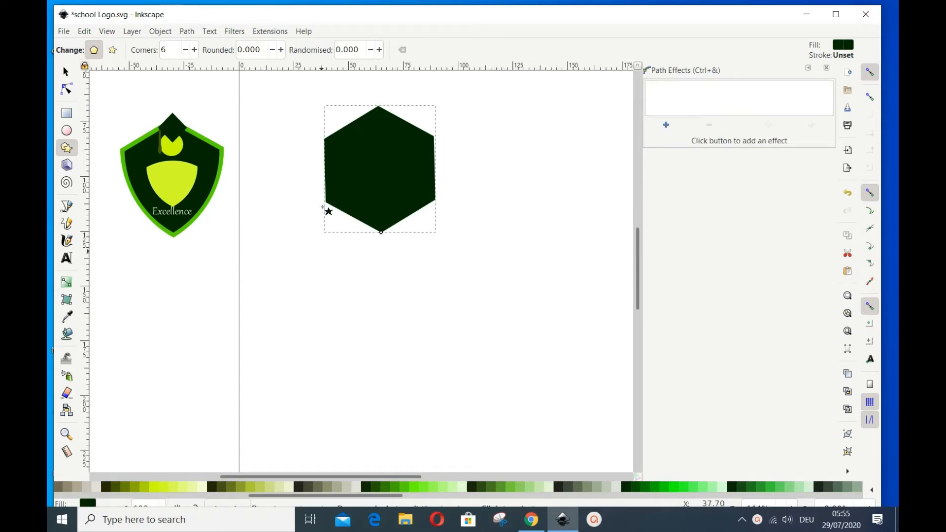
pyautogui.click(662, 487)
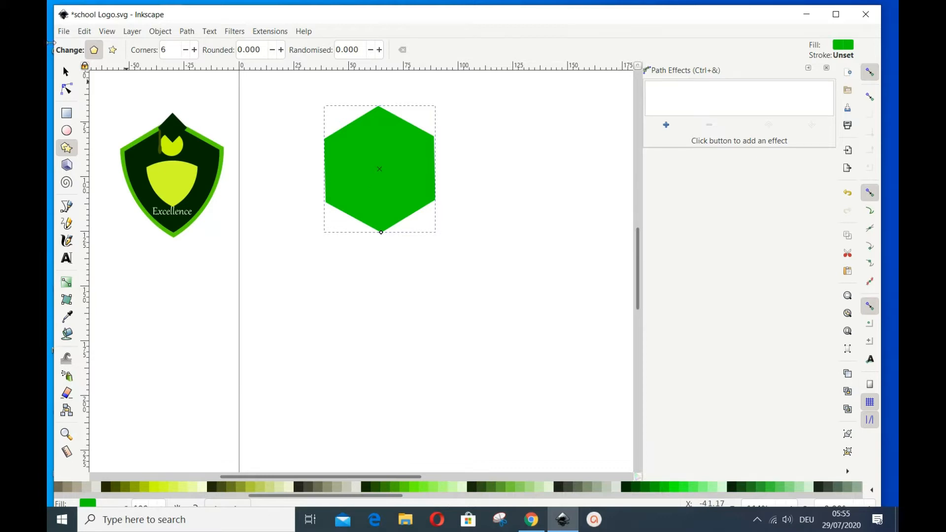
# Convert the green hexagon to a path and add the Corners (Fillet/Chamfer) path effect to it.
pyautogui.click(66, 73)
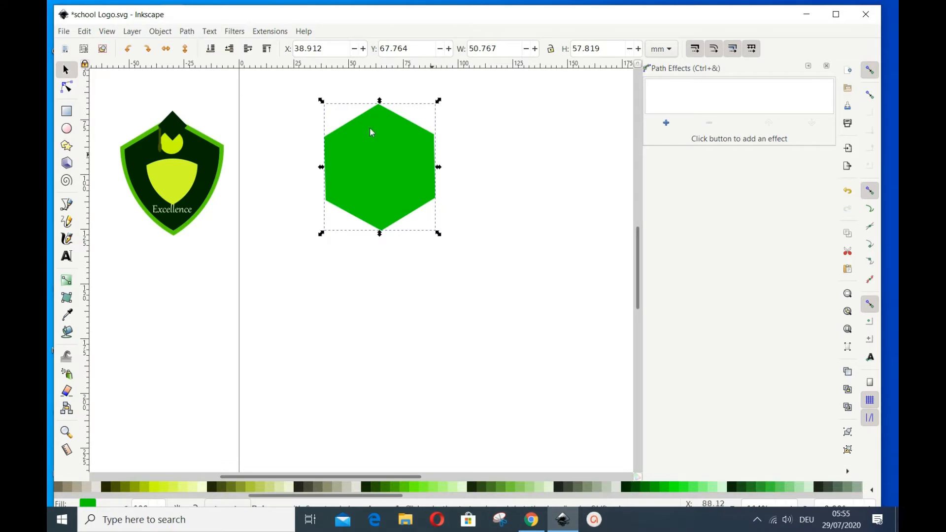
pyautogui.click(187, 31)
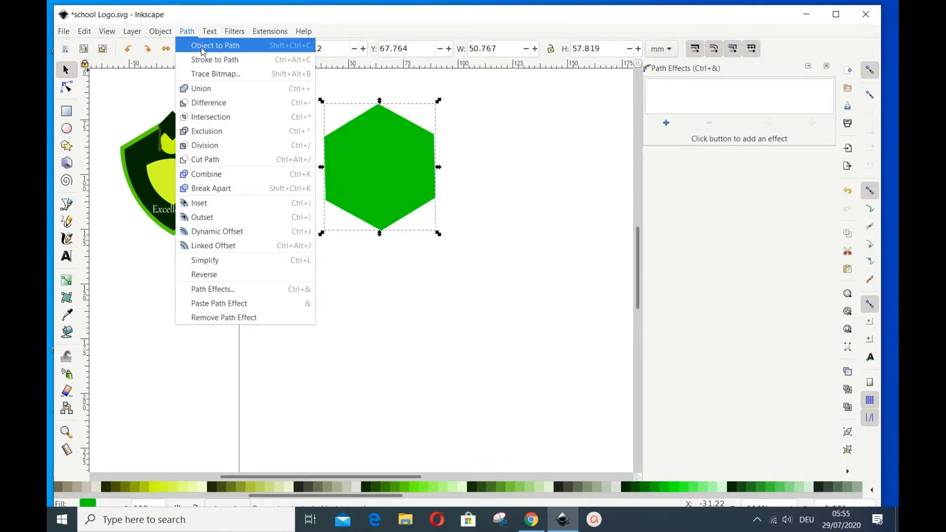
pyautogui.click(202, 46)
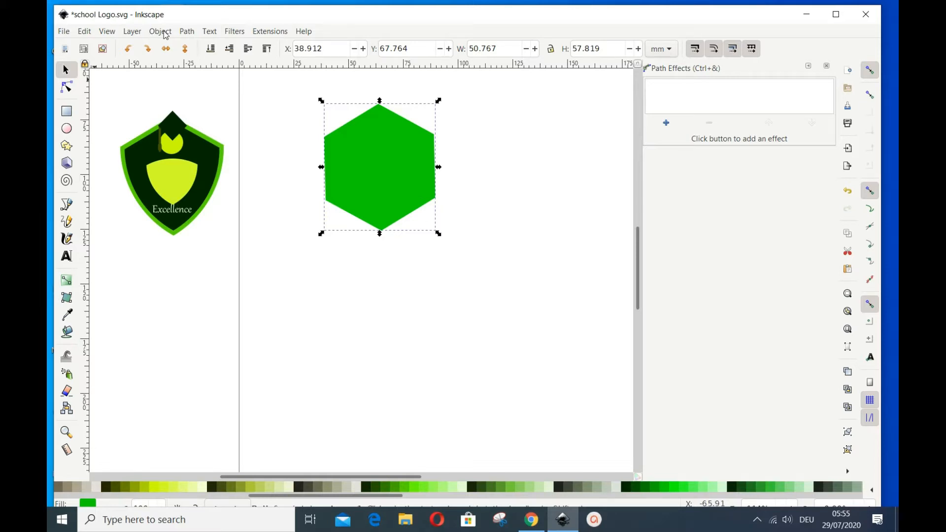
pyautogui.click(187, 32)
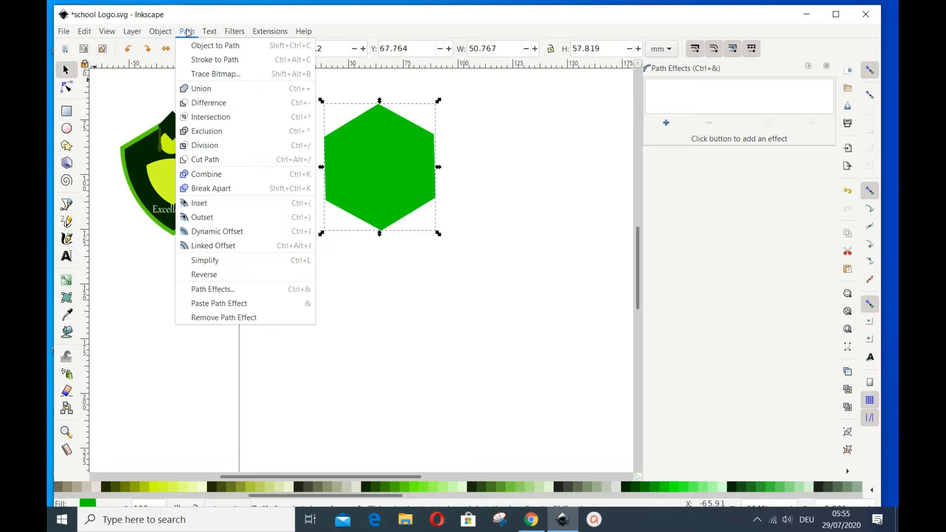
pyautogui.click(212, 289)
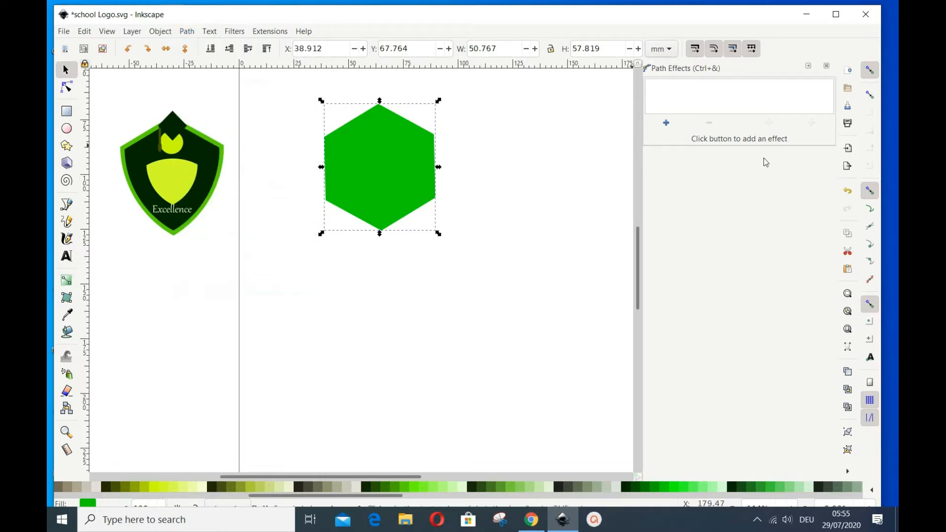
pyautogui.click(666, 123)
pyautogui.click(503, 247)
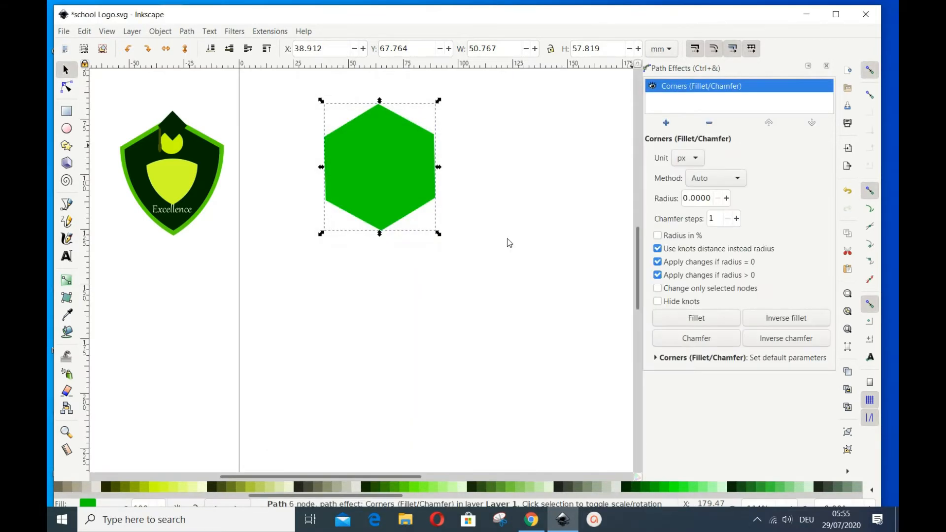
# Round the hexagon's lower right and lower left corners by moving their fillet knots to the bottom point, forming a shield.
pyautogui.click(73, 89)
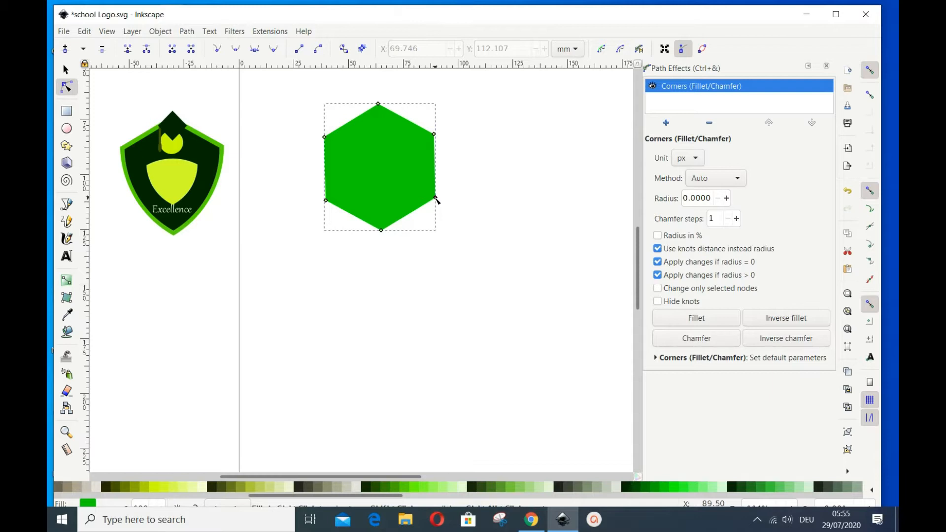
pyautogui.moveTo(435, 199); pyautogui.dragTo(383, 232)
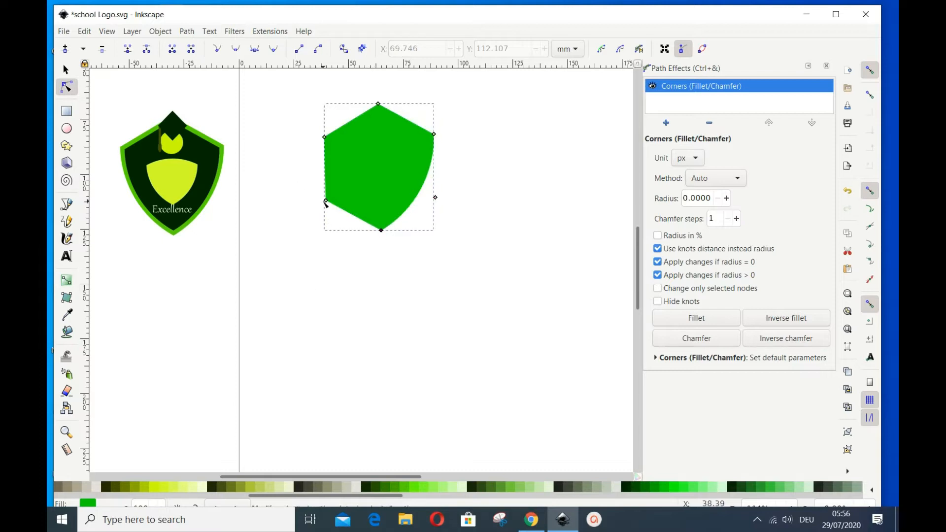
pyautogui.moveTo(326, 201); pyautogui.dragTo(383, 232)
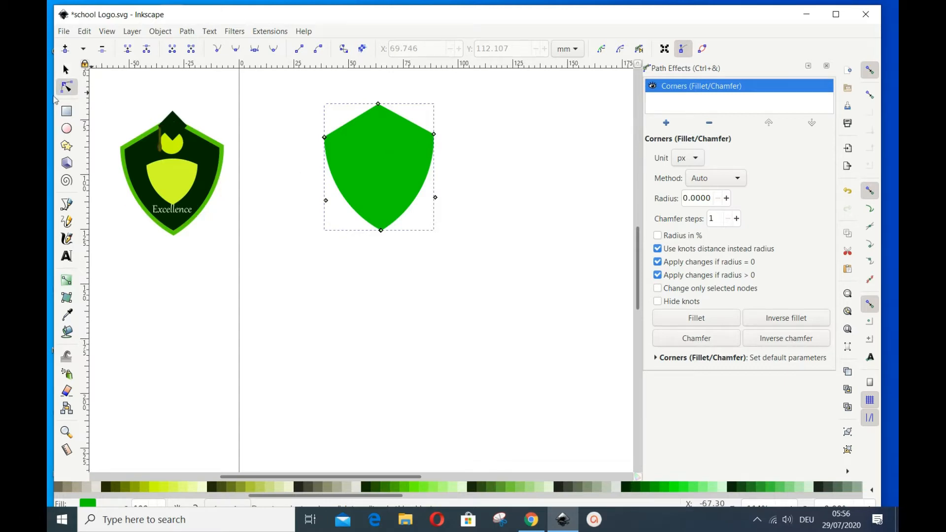
# Duplicate the green shield, scale the copy about its centre to about 46 by 53 mm and fill it with very dark green.
pyautogui.click(66, 69)
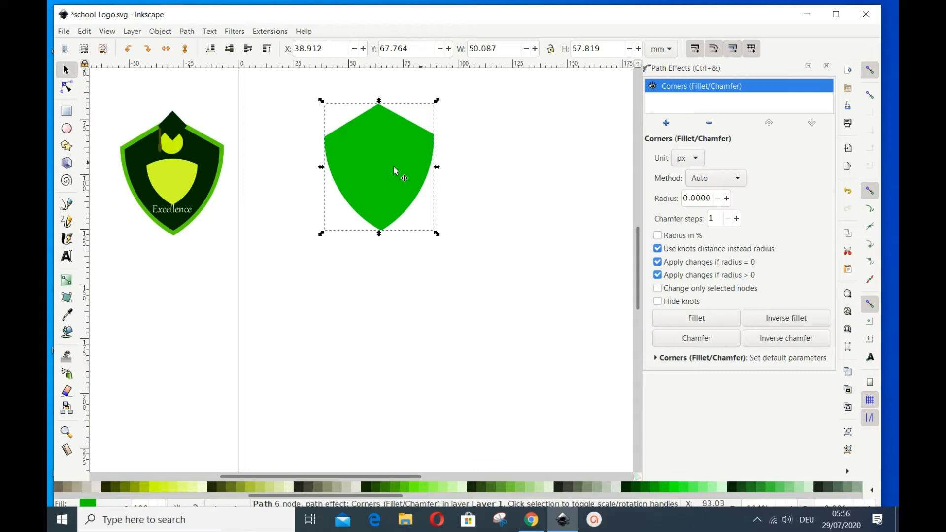
pyautogui.rightClick(391, 167)
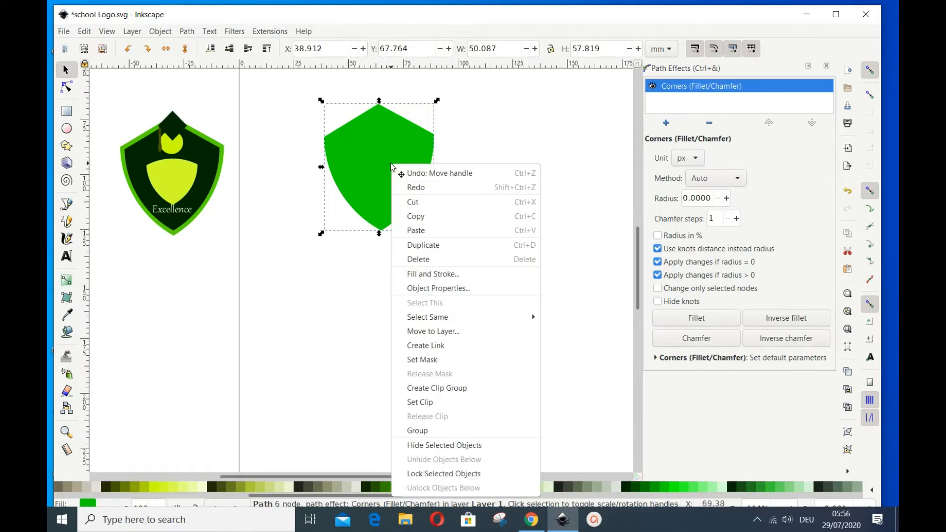
pyautogui.click(436, 248)
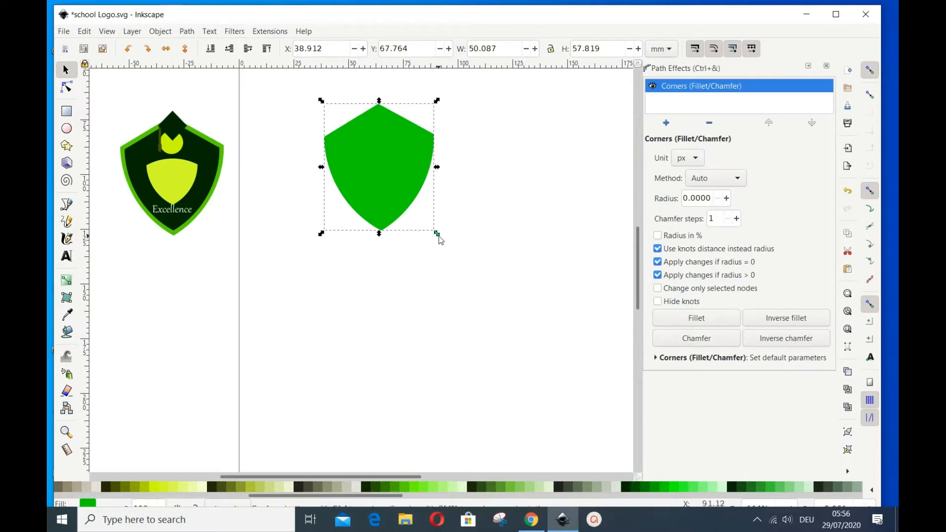
pyautogui.moveTo(437, 235); pyautogui.dragTo(428, 230)
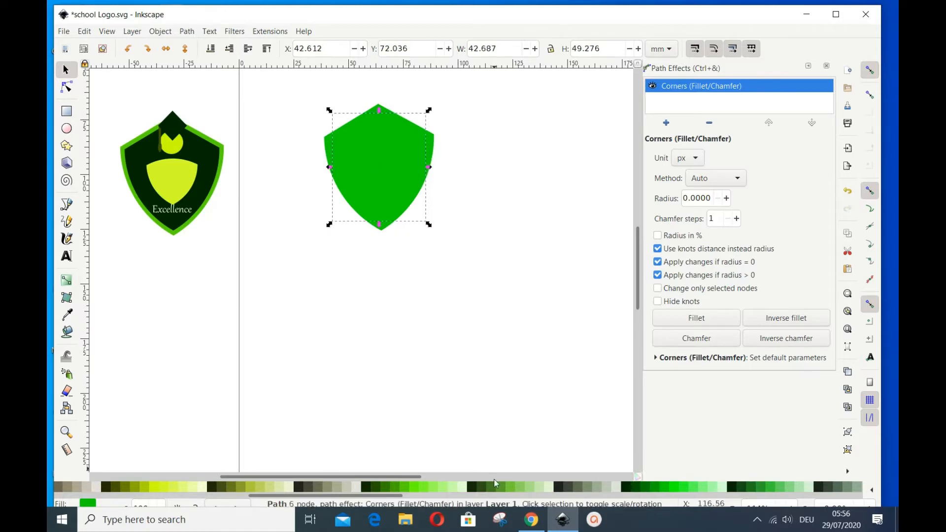
pyautogui.click(628, 489)
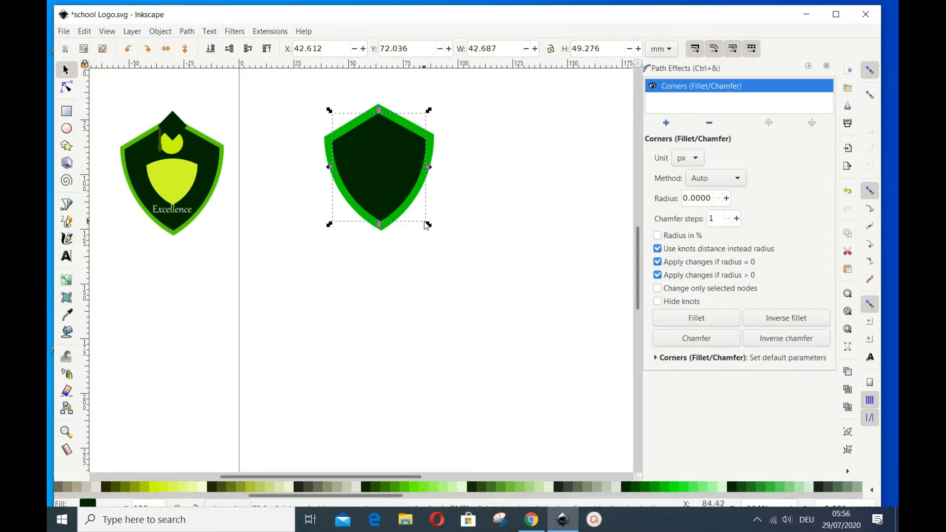
pyautogui.moveTo(429, 225); pyautogui.dragTo(433, 228)
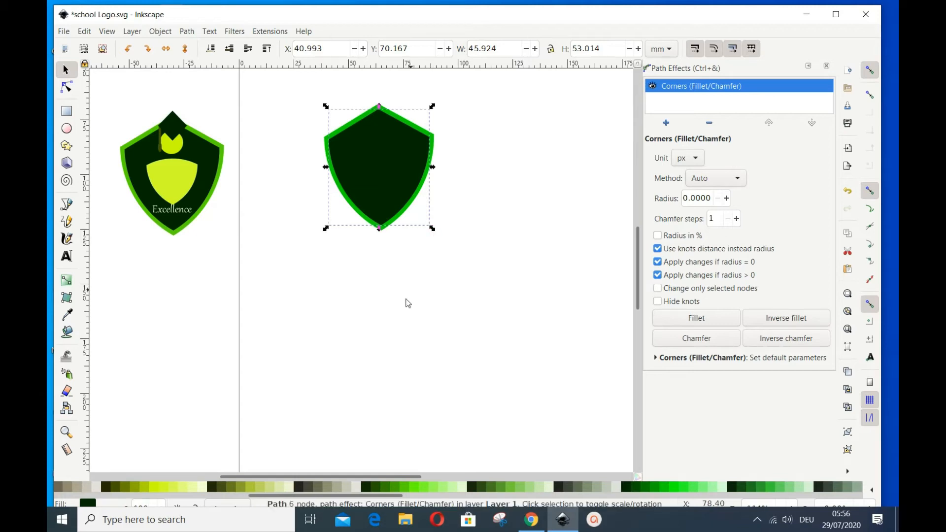
pyautogui.click(400, 304)
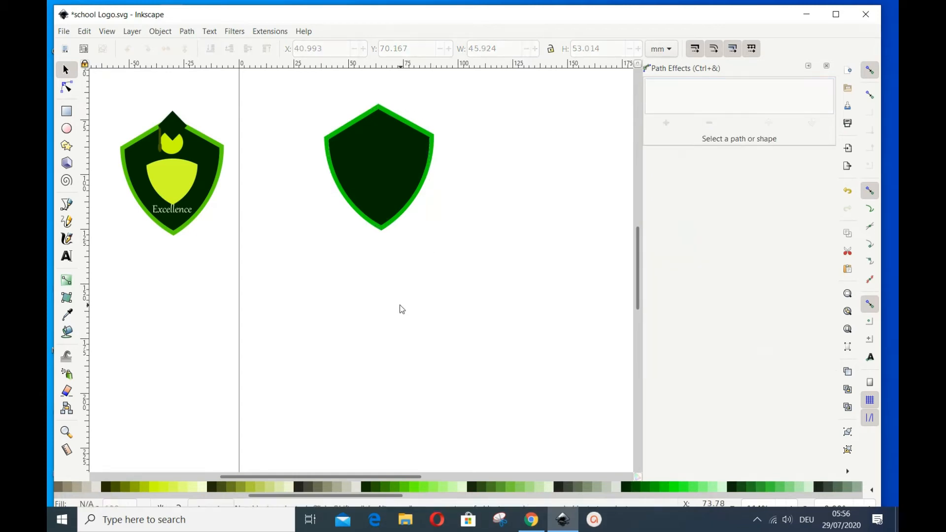
# Duplicate the dark green shield, fill the copy with yellow-green and scale it about its centre to about 26 by 31 mm.
pyautogui.click(392, 161)
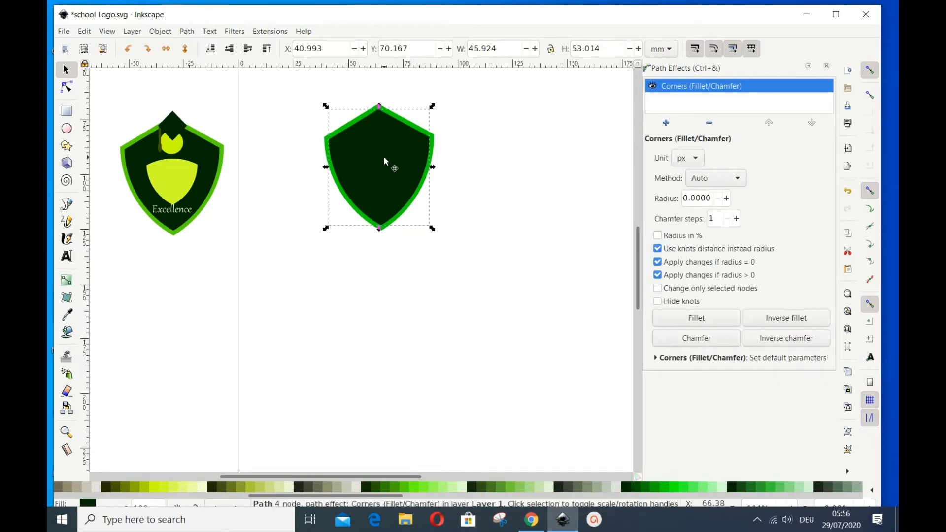
pyautogui.rightClick(403, 152)
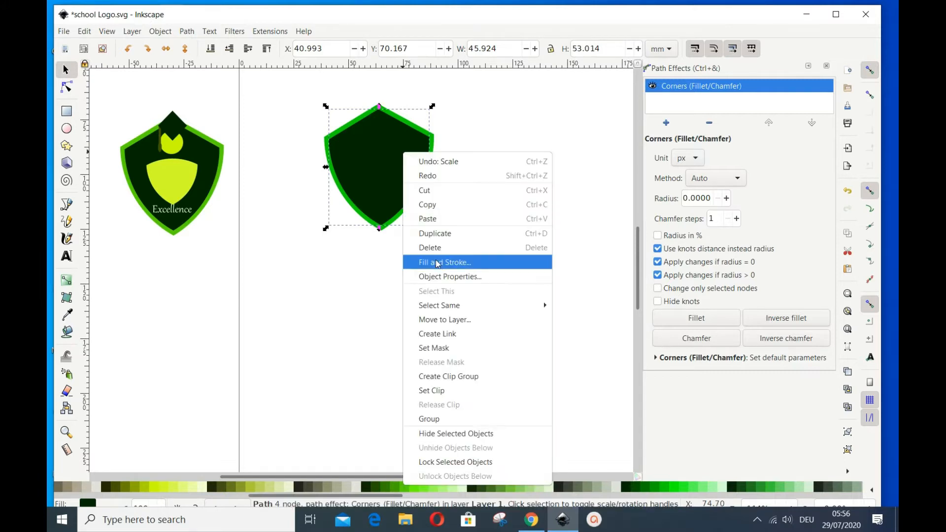
pyautogui.click(433, 233)
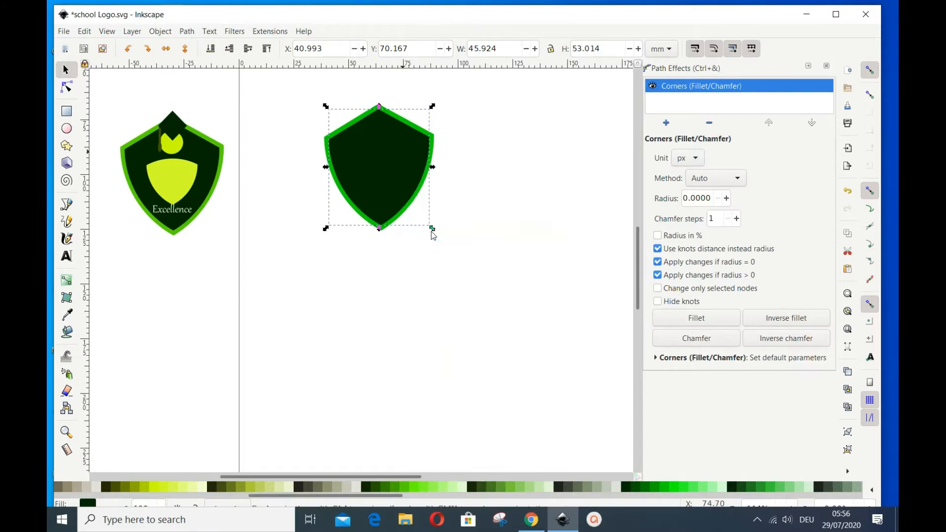
pyautogui.click(156, 487)
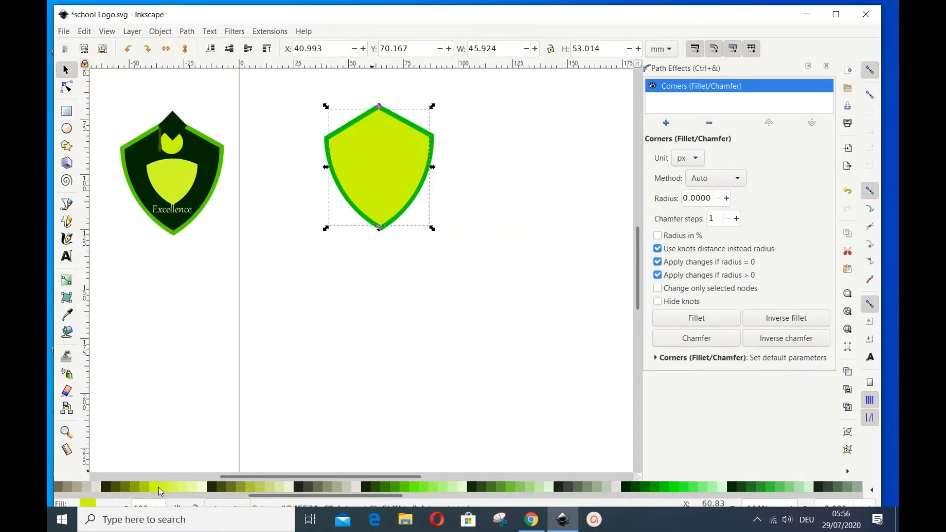
pyautogui.click(167, 489)
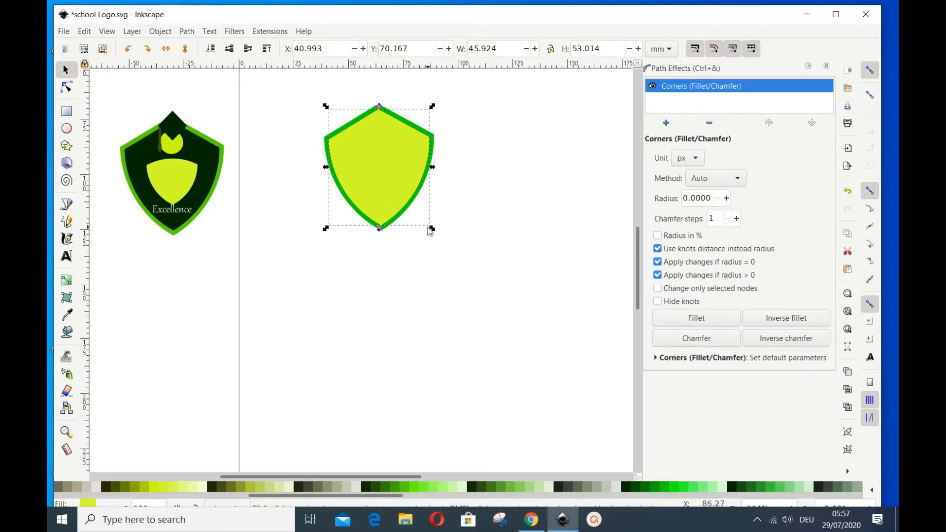
pyautogui.moveTo(433, 228); pyautogui.dragTo(412, 214)
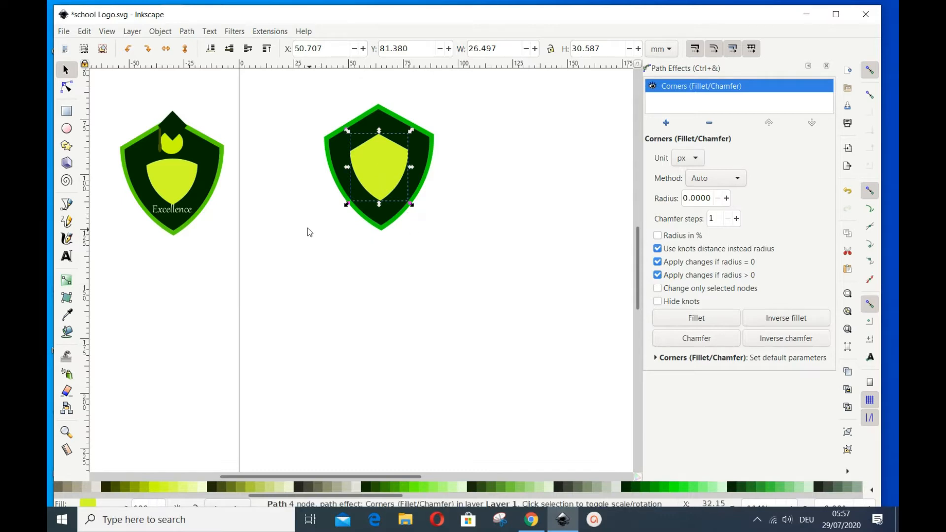
# Round the top corner of the yellow-green shield into a shallow arch by moving its fillet knot down toward the bottom point.
pyautogui.click(68, 88)
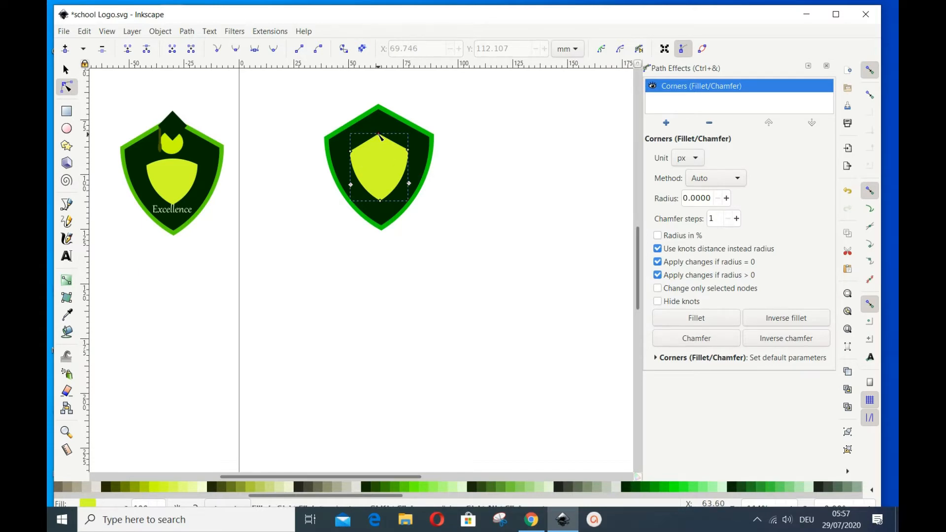
pyautogui.moveTo(380, 137); pyautogui.dragTo(375, 190)
pyautogui.moveTo(377, 198); pyautogui.dragTo(378, 198)
pyautogui.click(66, 70)
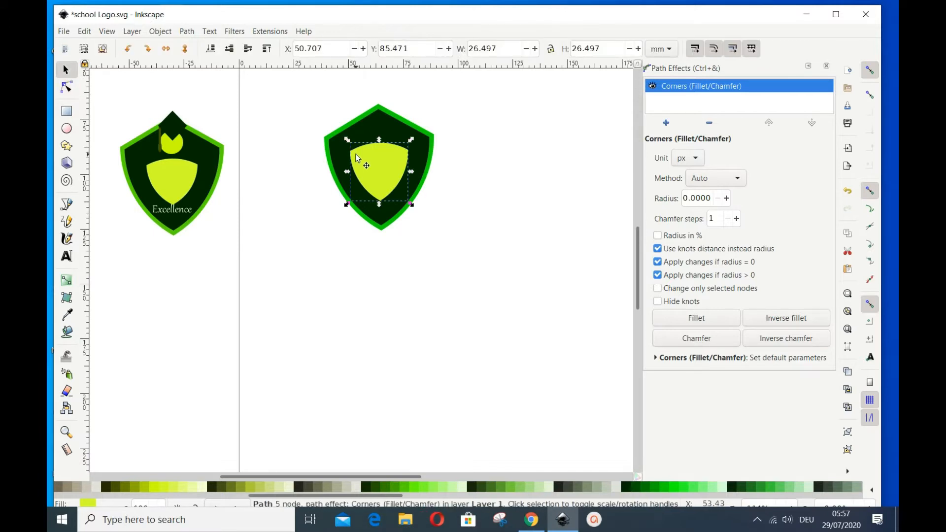
pyautogui.click(461, 225)
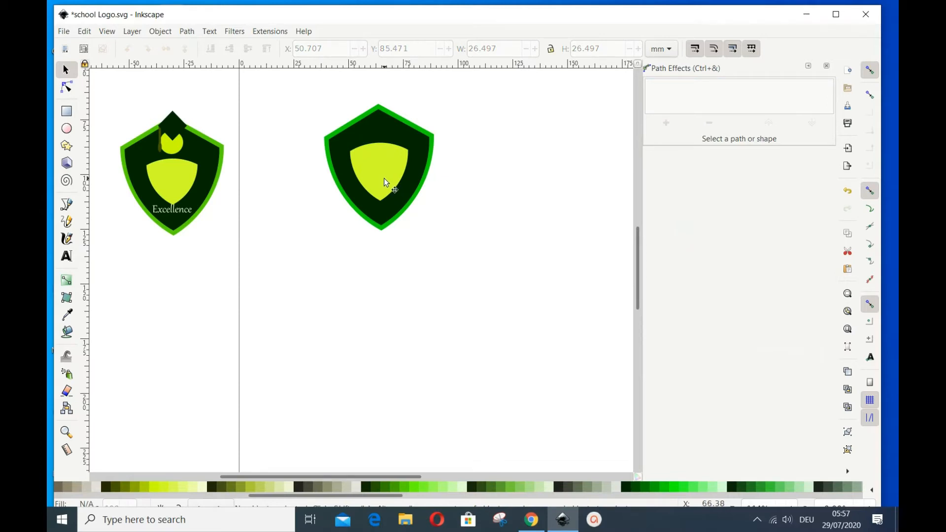
# Draw a yellow-green circle about 13 mm in diameter and place it centred just above the yellow-green shield as a head.
pyautogui.click(70, 135)
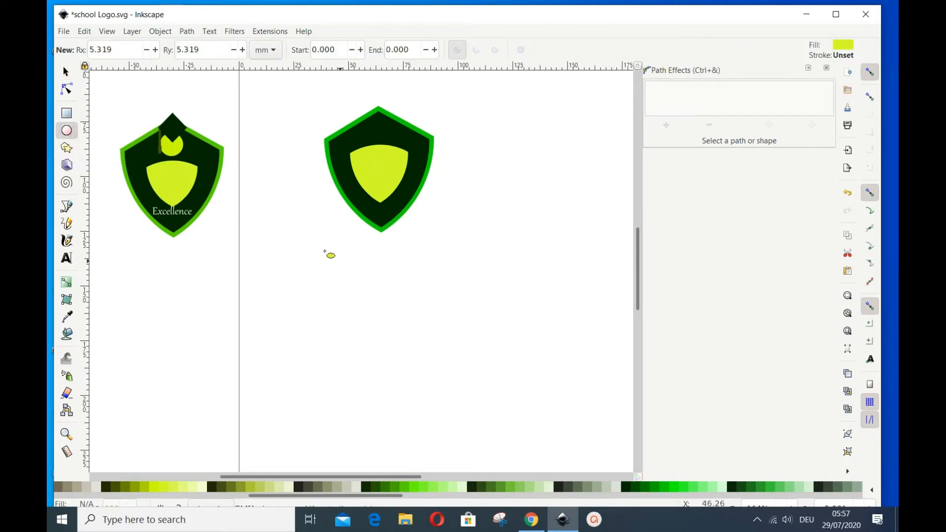
pyautogui.moveTo(342, 269); pyautogui.dragTo(356, 285)
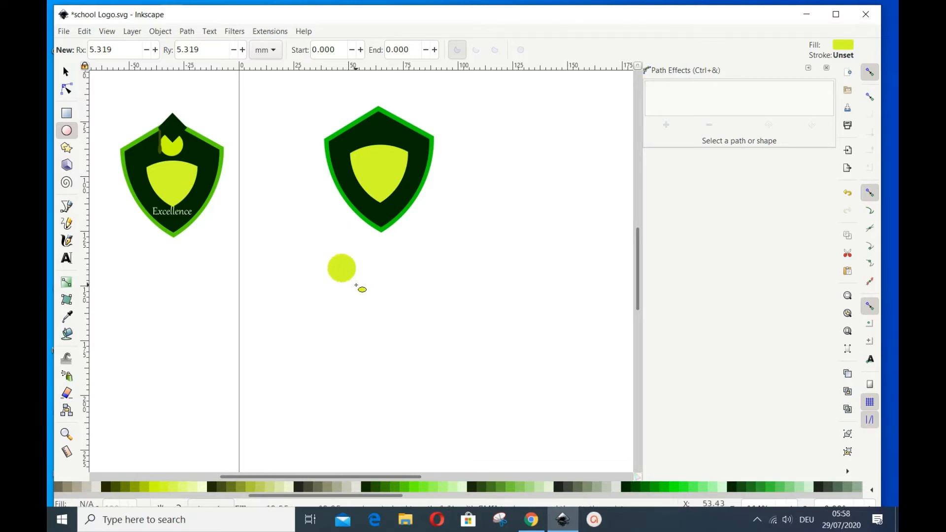
pyautogui.moveTo(356, 285); pyautogui.dragTo(356, 287)
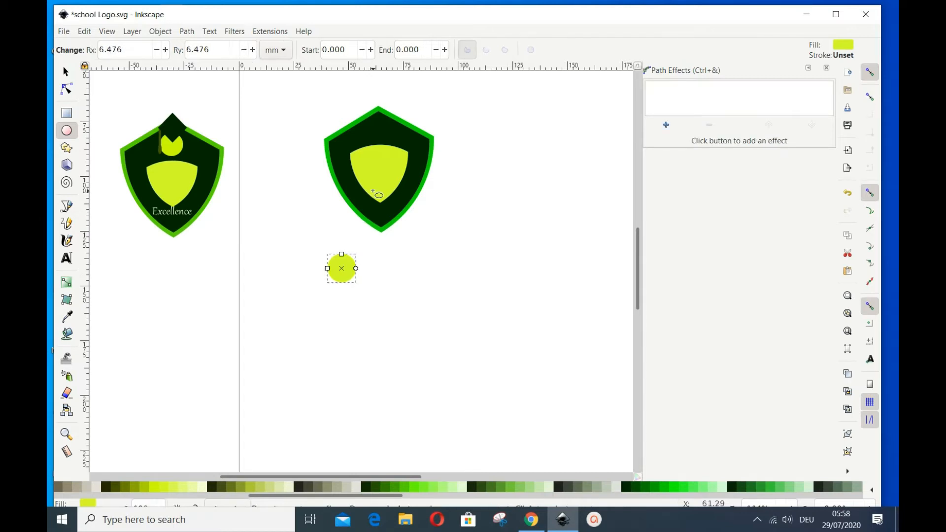
pyautogui.click(66, 71)
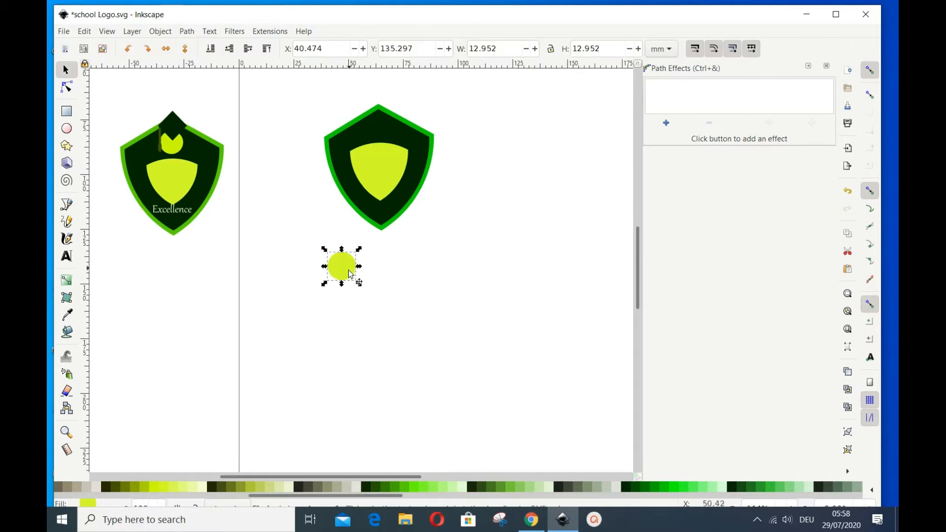
pyautogui.moveTo(351, 259); pyautogui.dragTo(387, 122)
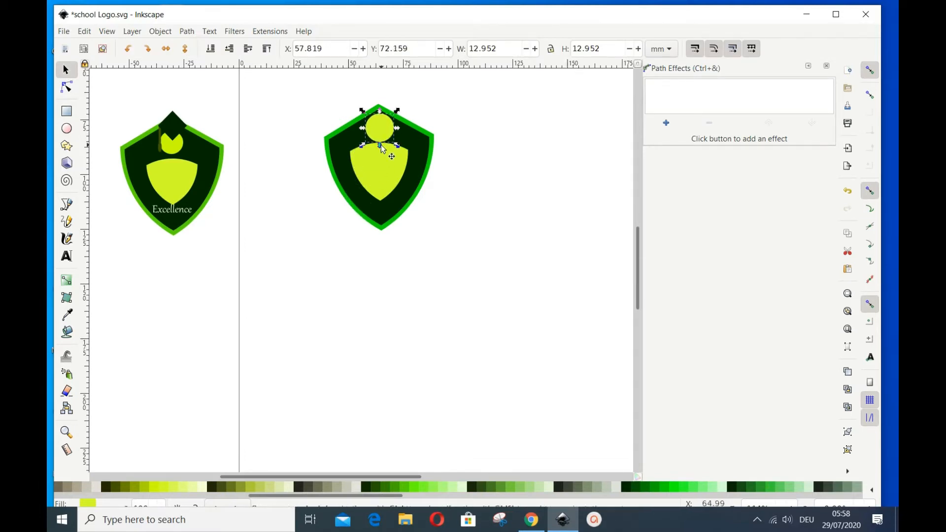
pyautogui.click(429, 262)
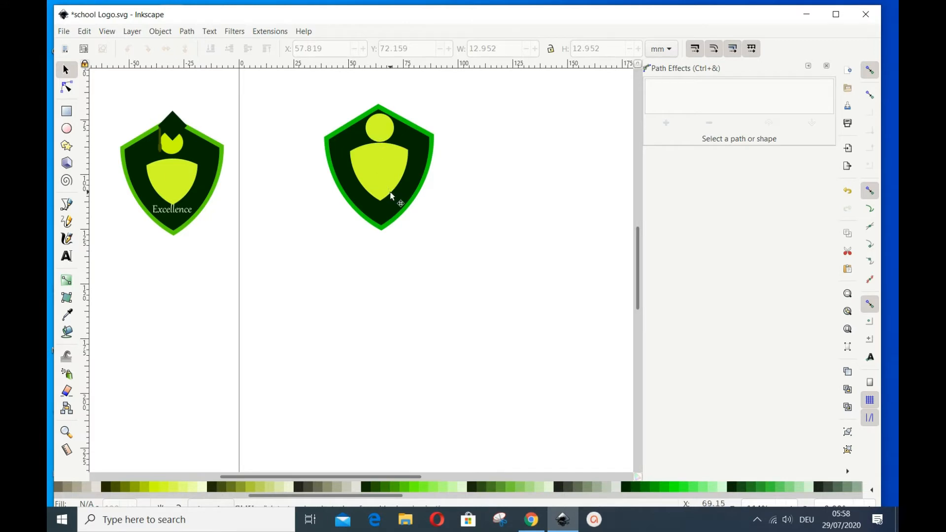
# Scale the yellow-green shield about its centre to about 23.7 mm and the head circle to about 11.6 mm.
pyautogui.click(383, 175)
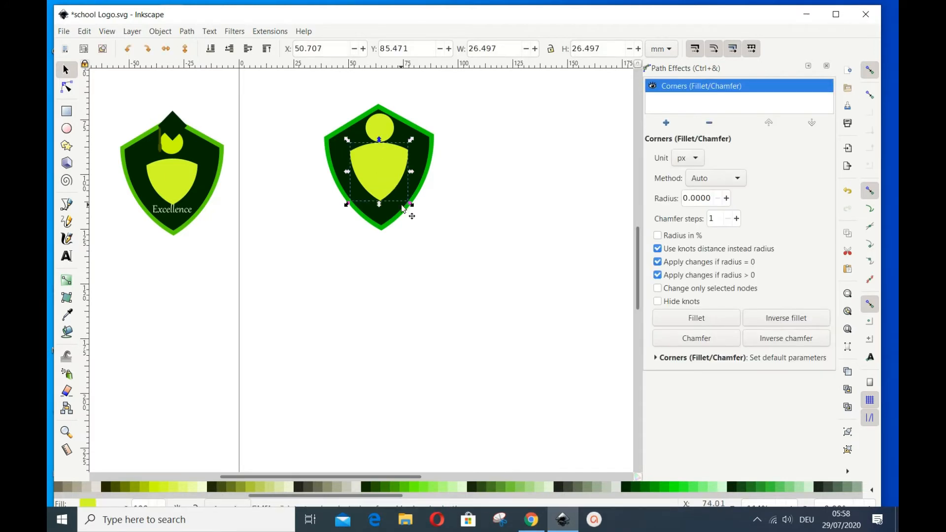
pyautogui.moveTo(412, 208); pyautogui.dragTo(408, 205)
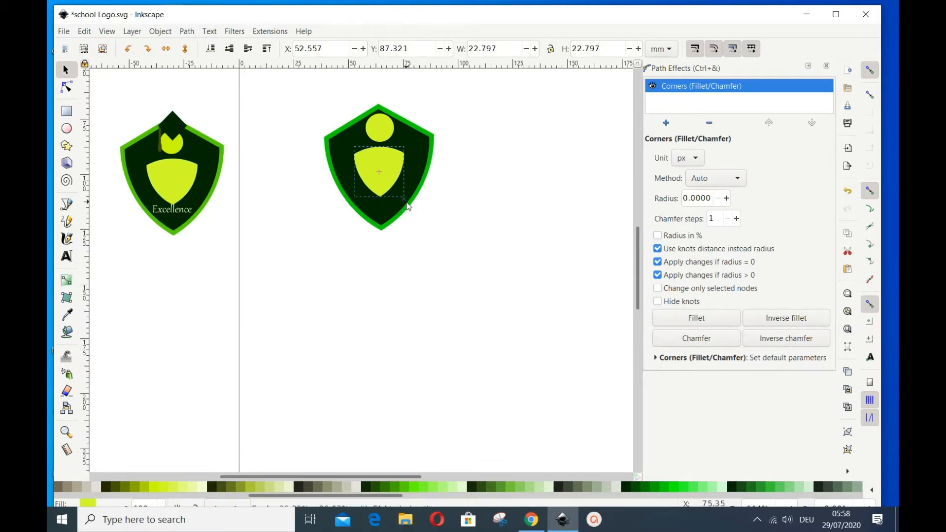
pyautogui.moveTo(407, 202); pyautogui.dragTo(408, 207)
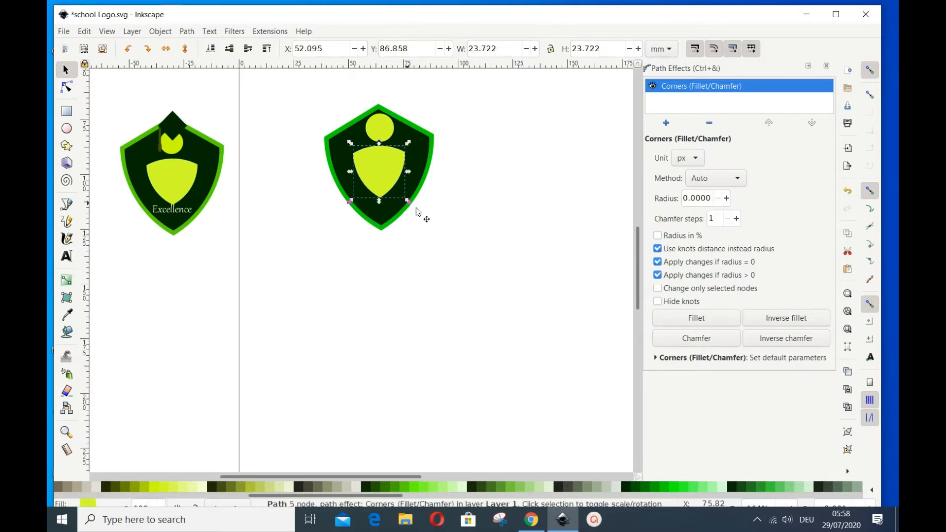
pyautogui.click(380, 129)
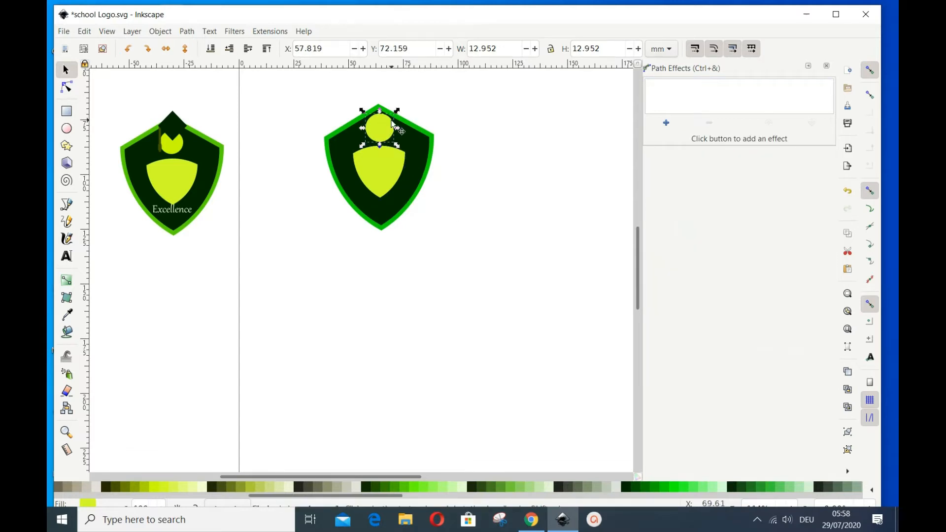
pyautogui.moveTo(399, 148); pyautogui.dragTo(398, 147)
pyautogui.click(430, 214)
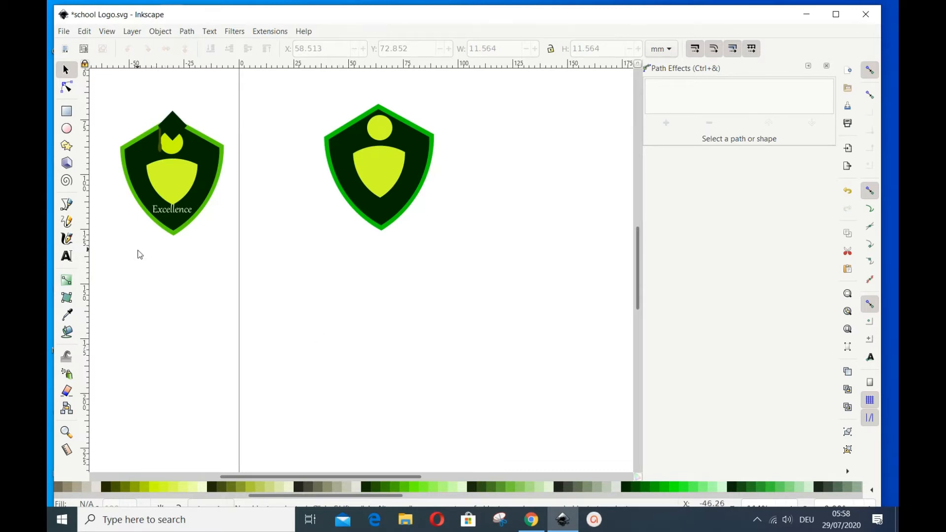
# Draw a square about 10.6 mm wide below the new logo and fill it with the shield's very dark green using the colour picker.
pyautogui.click(68, 110)
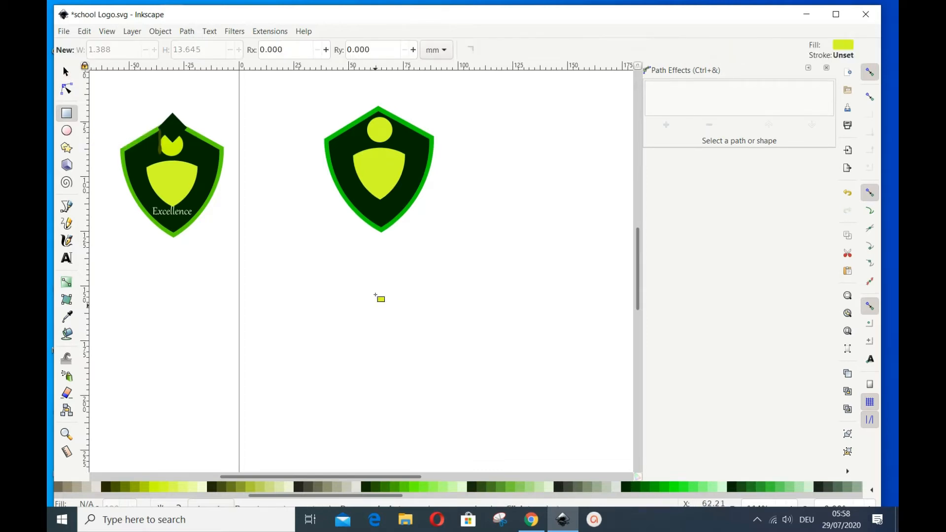
pyautogui.moveTo(347, 269); pyautogui.dragTo(365, 291)
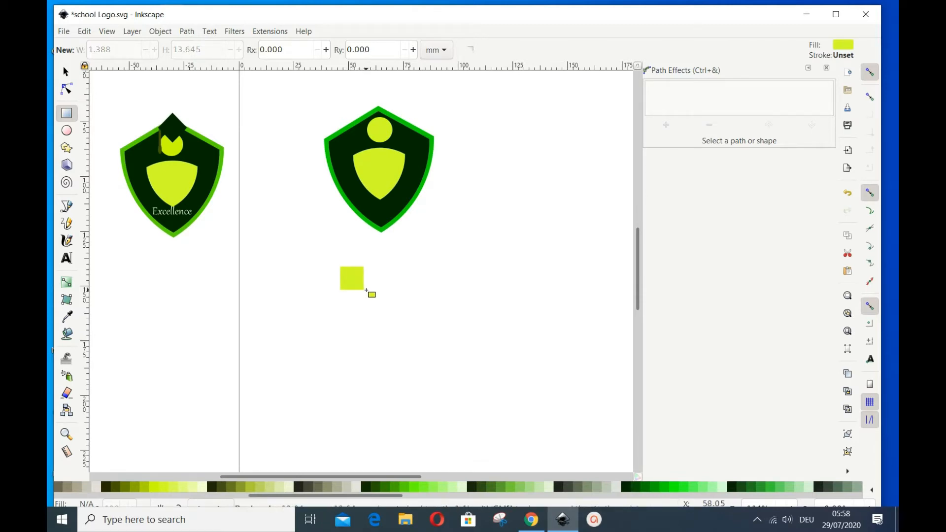
pyautogui.moveTo(365, 292); pyautogui.dragTo(365, 292)
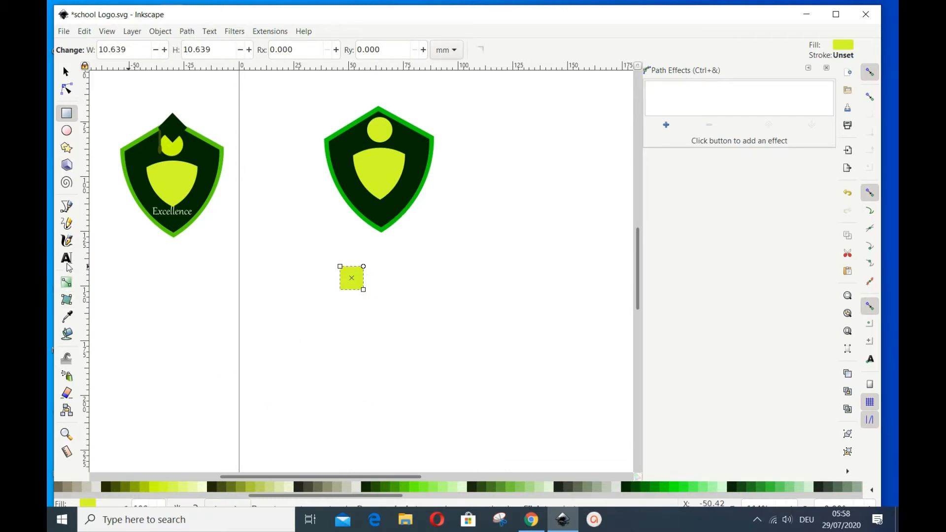
pyautogui.click(68, 317)
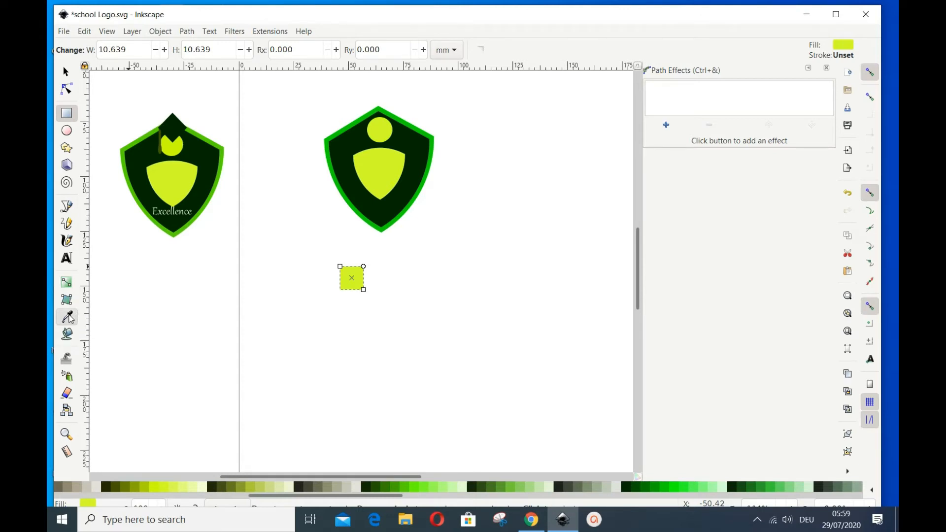
pyautogui.click(396, 207)
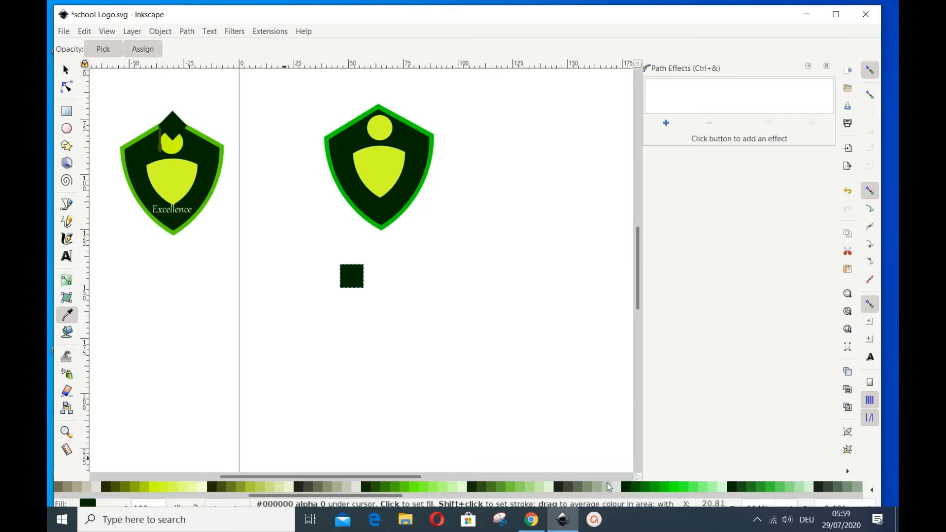
# Rotate the dark green square 45° clockwise into a diamond with the Transform settings.
pyautogui.click(66, 71)
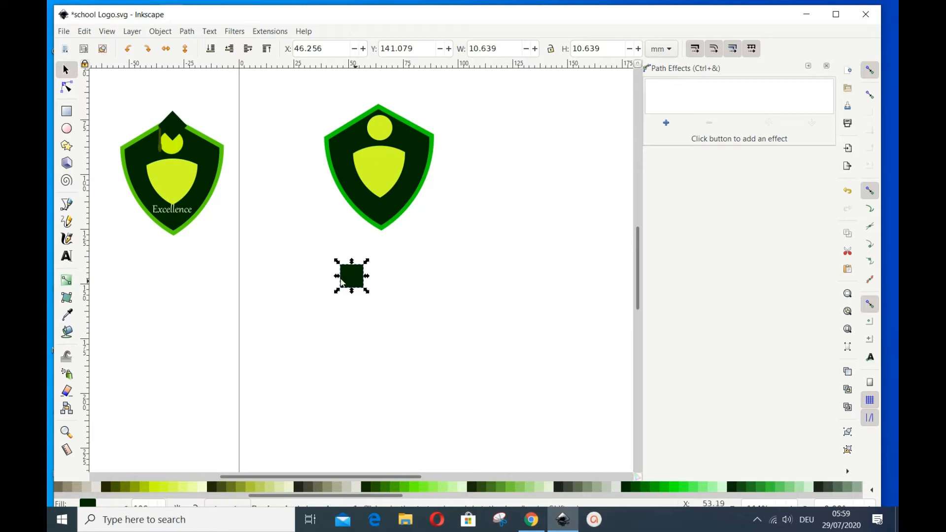
pyautogui.click(166, 36)
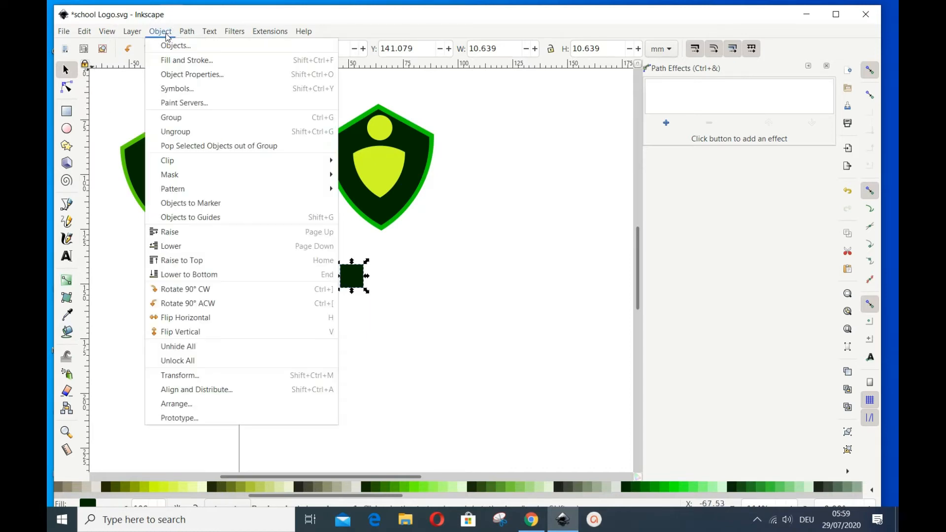
pyautogui.click(187, 376)
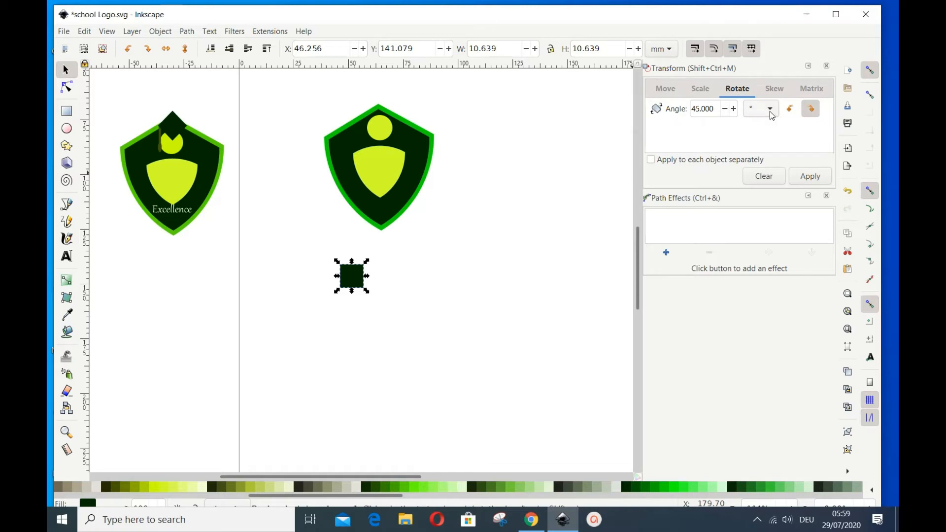
pyautogui.click(808, 177)
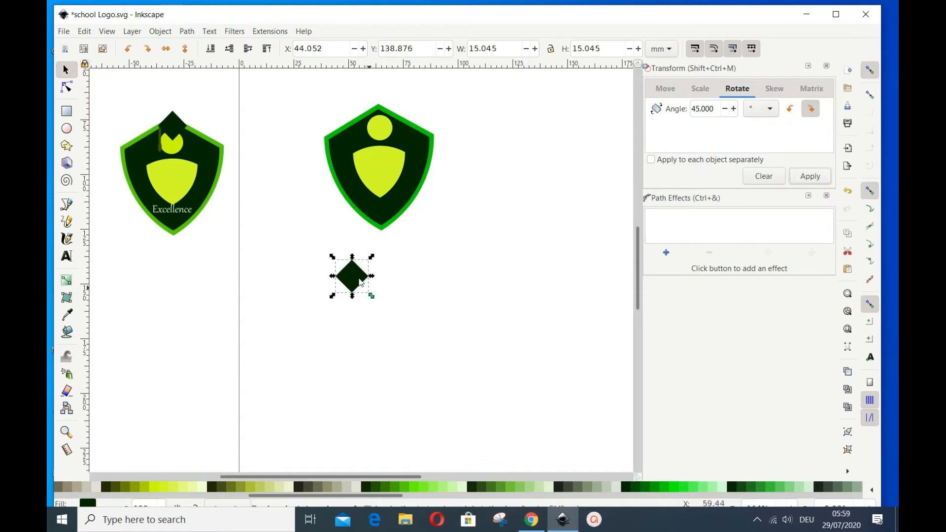
# Place the dark green diamond over the top of the head as a graduation cap and scale it about its centre to about 13.7 mm.
pyautogui.moveTo(356, 266); pyautogui.dragTo(380, 115)
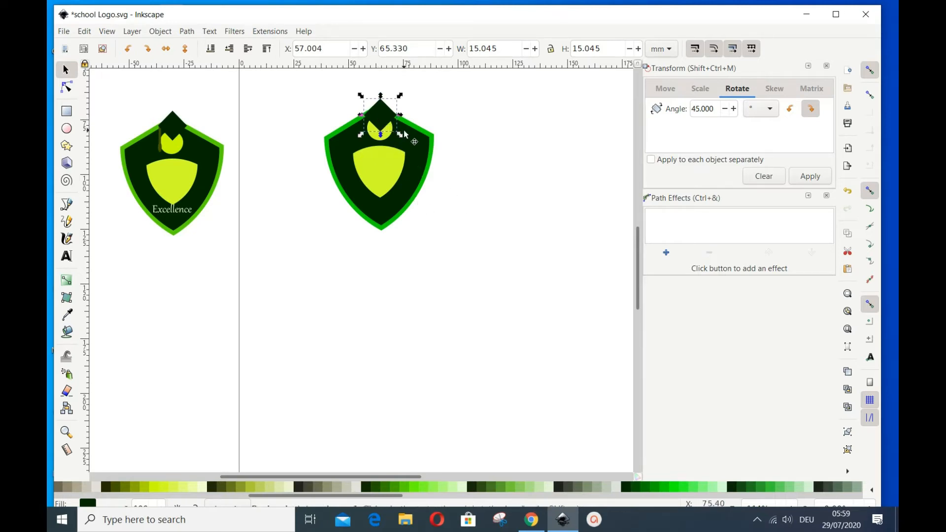
pyautogui.moveTo(400, 136); pyautogui.dragTo(396, 131)
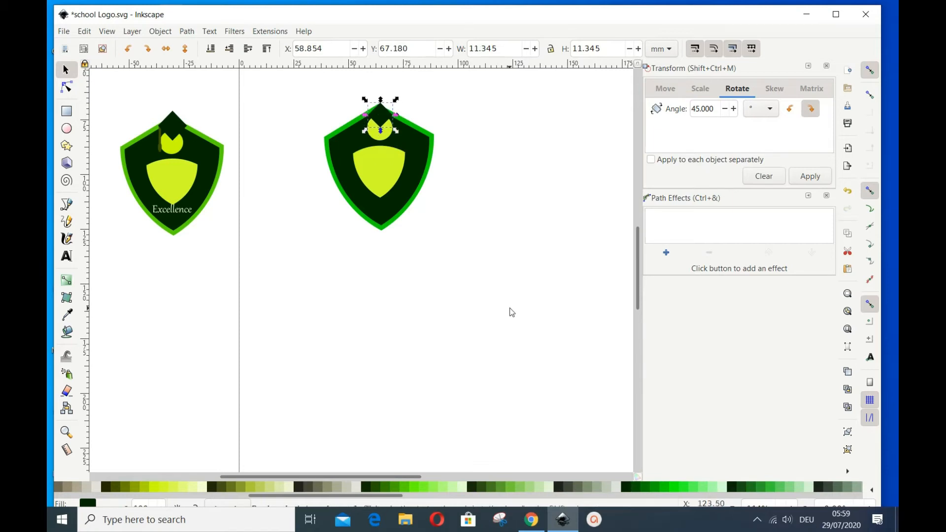
pyautogui.click(511, 312)
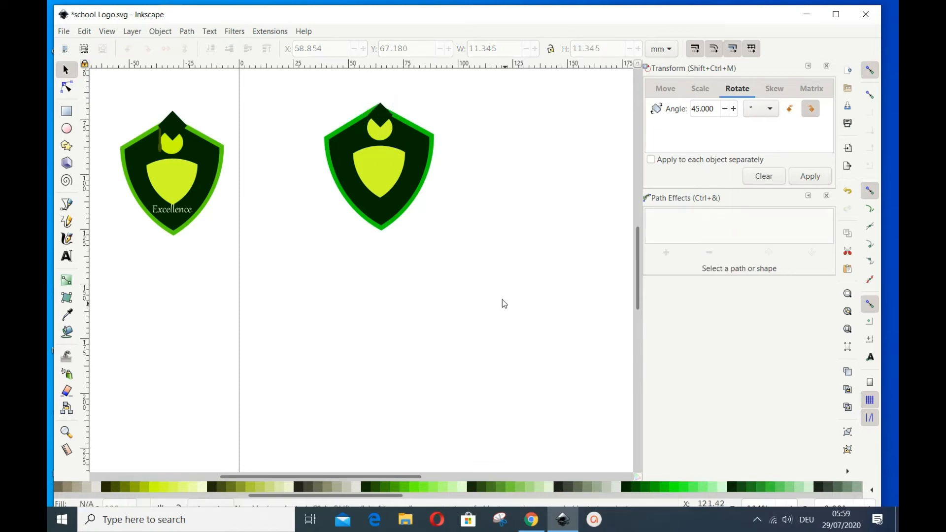
pyautogui.click(384, 114)
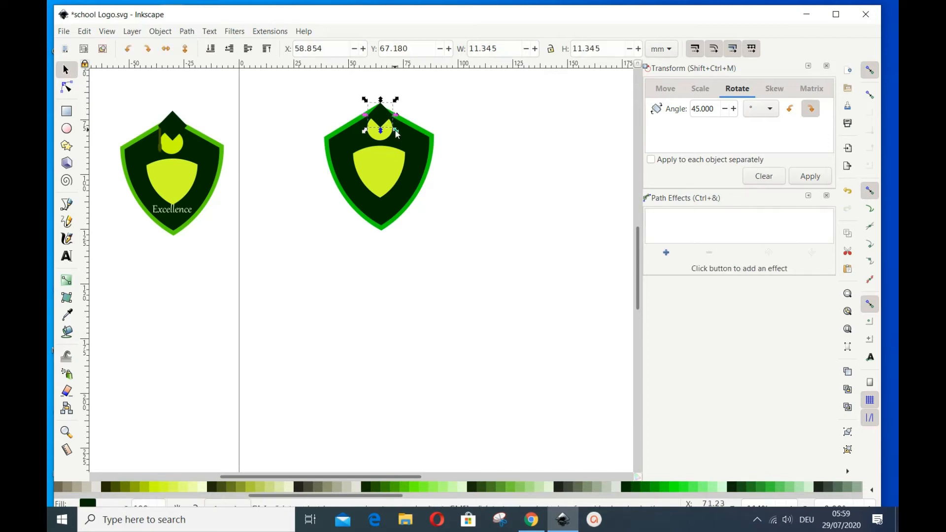
pyautogui.moveTo(396, 131); pyautogui.dragTo(397, 134)
pyautogui.click(439, 169)
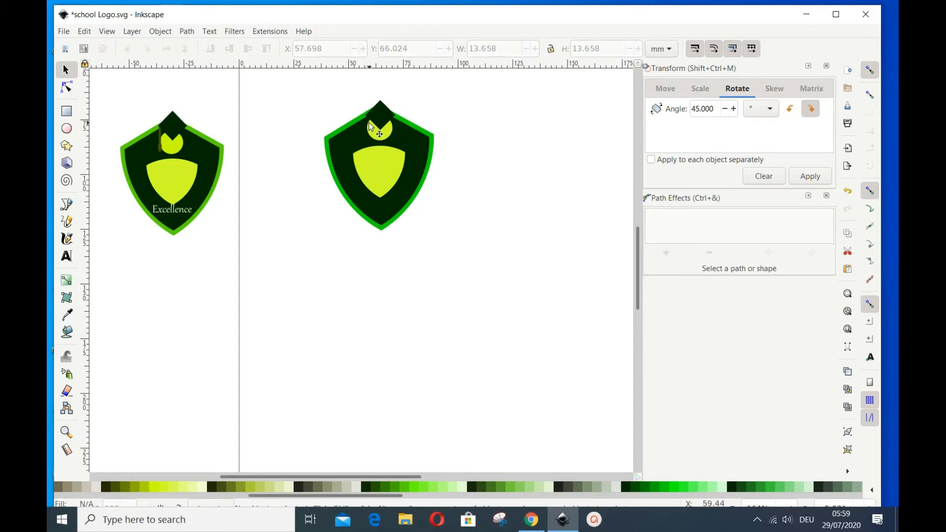
pyautogui.moveTo(380, 117); pyautogui.dragTo(378, 118)
pyautogui.hotkey('ctrl', 'z')
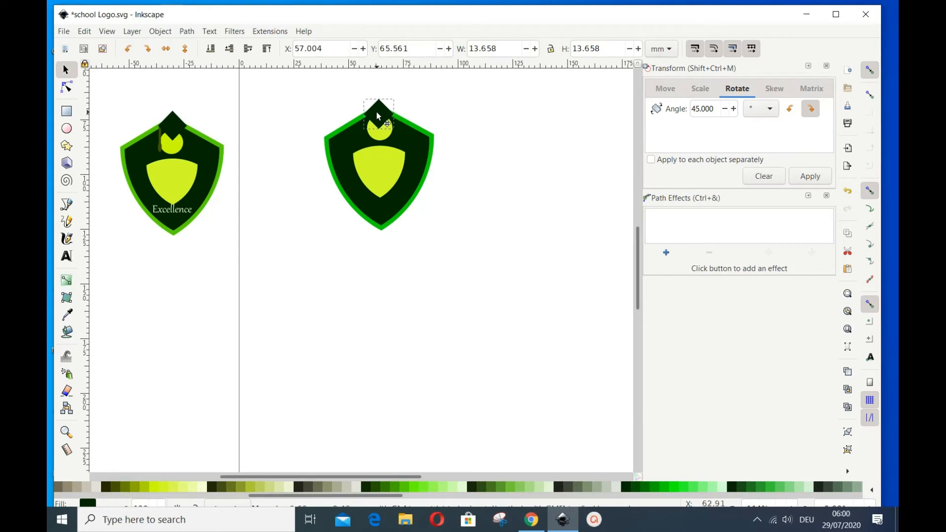
pyautogui.click(513, 219)
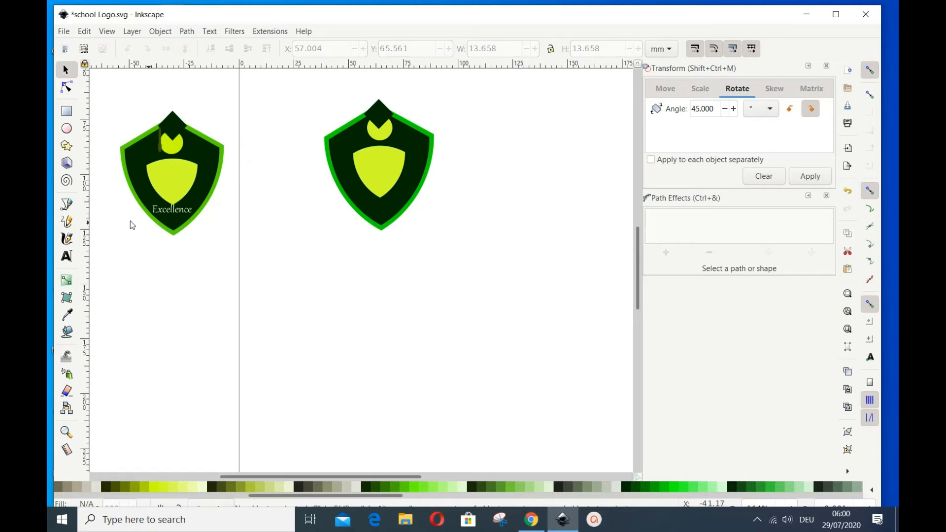
# Draw a thin upright rectangle about 1.4 by 12.7 mm beside the new logo and fill it with a slightly lighter dark green.
pyautogui.click(67, 111)
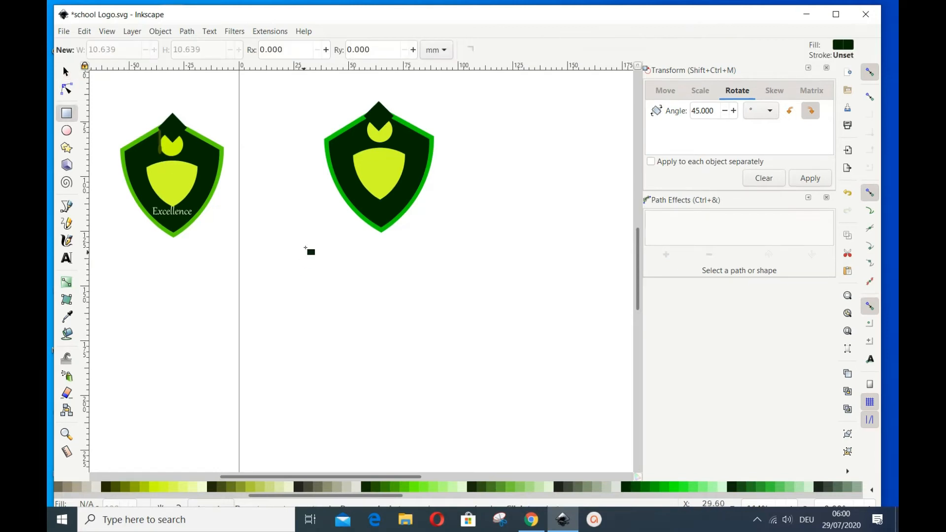
pyautogui.moveTo(287, 224); pyautogui.dragTo(289, 256)
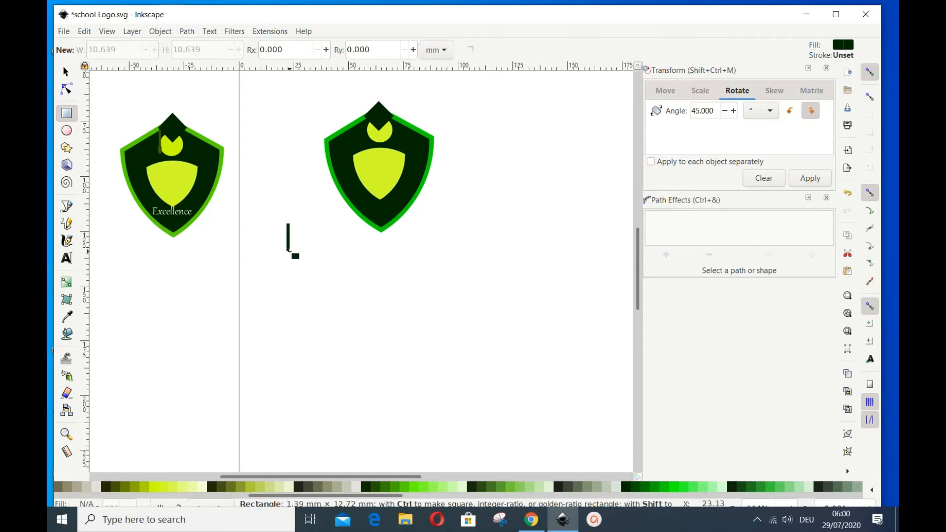
pyautogui.moveTo(289, 251); pyautogui.dragTo(289, 252)
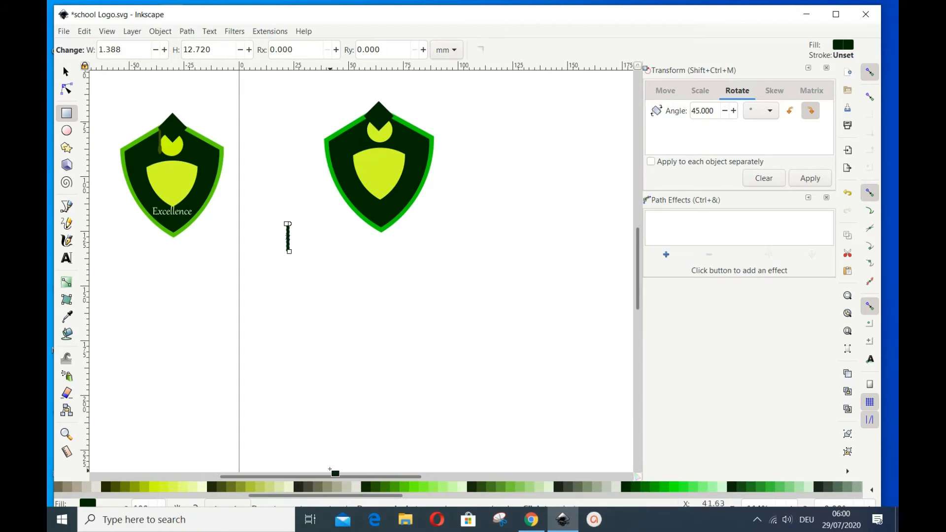
pyautogui.click(376, 492)
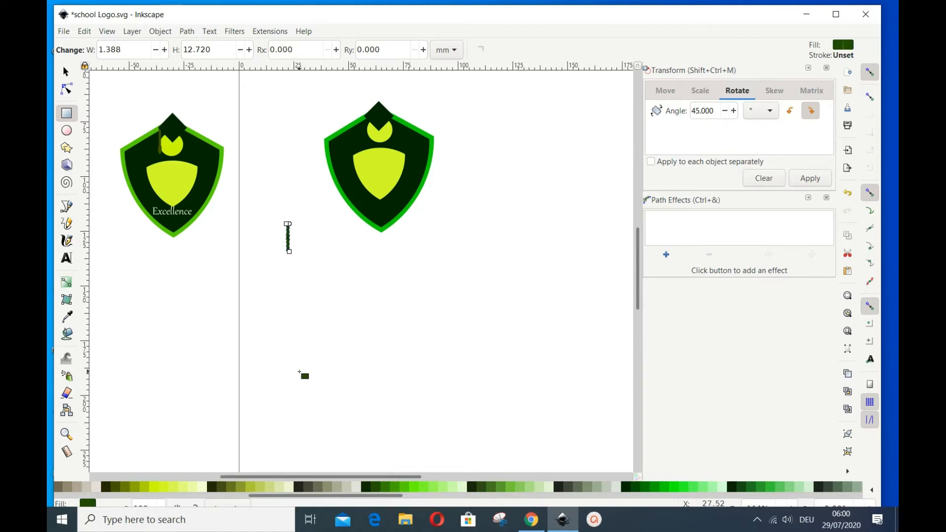
# Draw a narrow upright ellipse about 2.3 by 6.7 mm and place it over the thin rectangle's lower end as a tassel tip.
pyautogui.click(67, 131)
pyautogui.moveTo(327, 273); pyautogui.dragTo(333, 288)
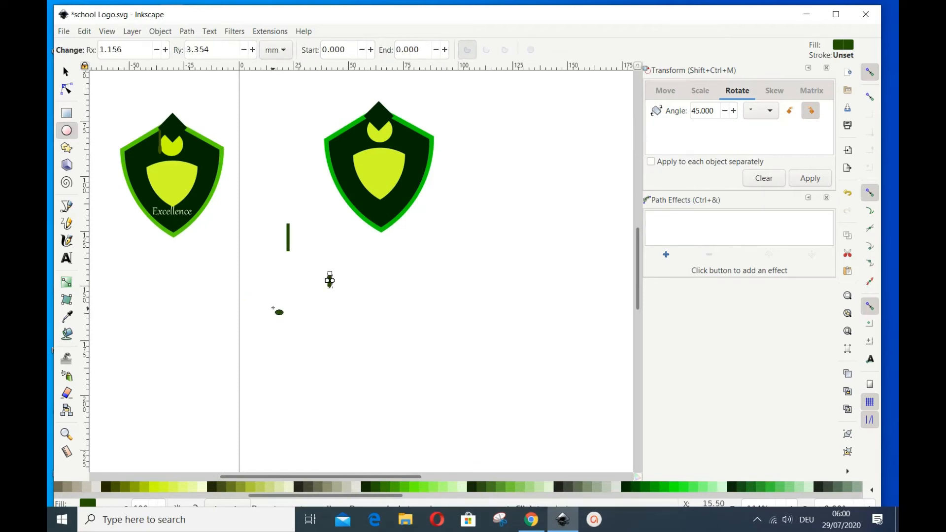
pyautogui.click(66, 71)
pyautogui.click(332, 306)
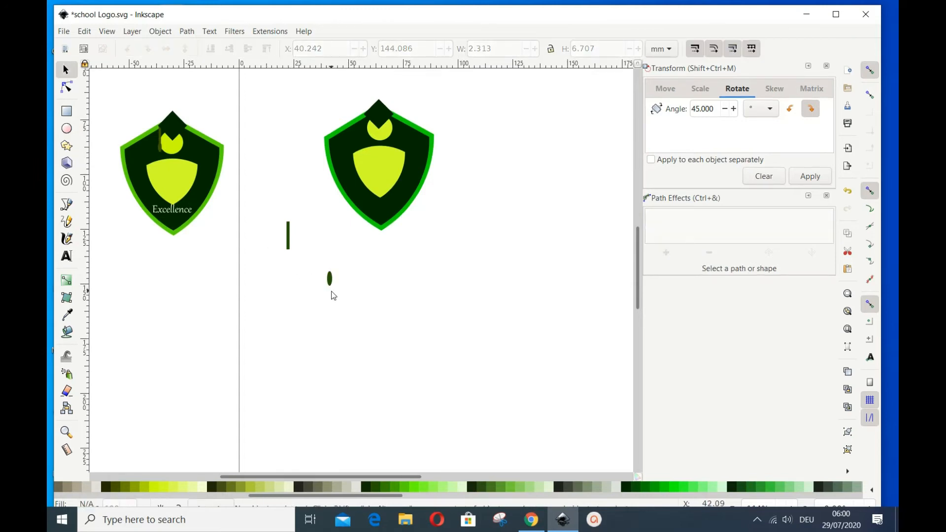
pyautogui.moveTo(327, 277); pyautogui.dragTo(288, 251)
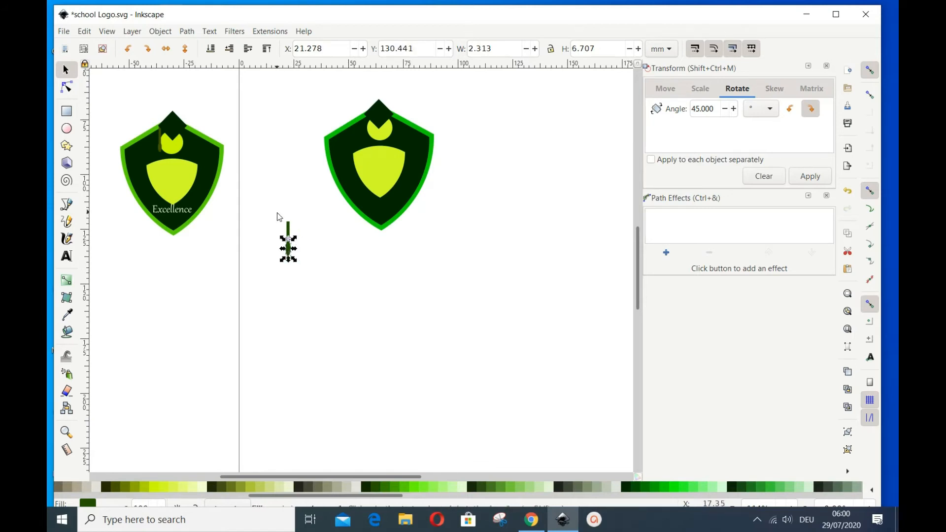
# Group the ellipse and the thin rectangle into one tassel object.
pyautogui.keyDown('shift'); pyautogui.click(288, 234); pyautogui.keyUp('shift')
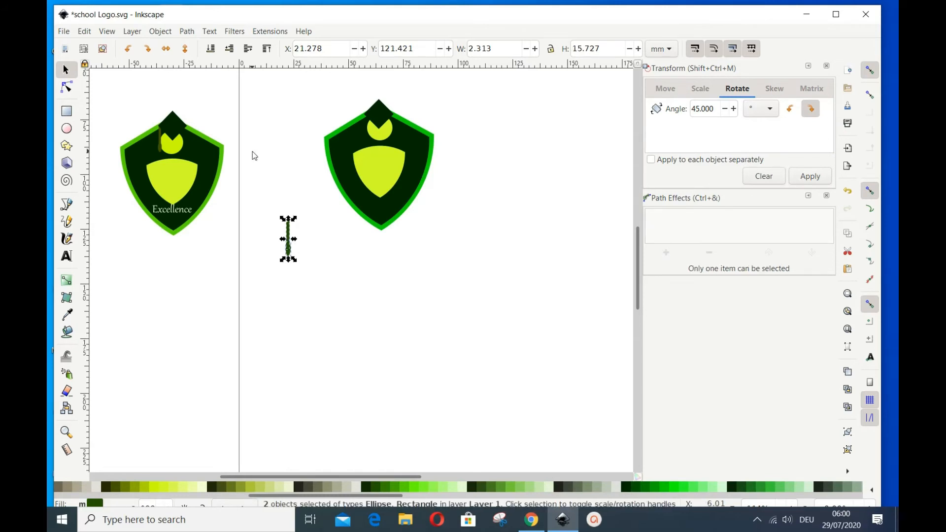
pyautogui.click(163, 31)
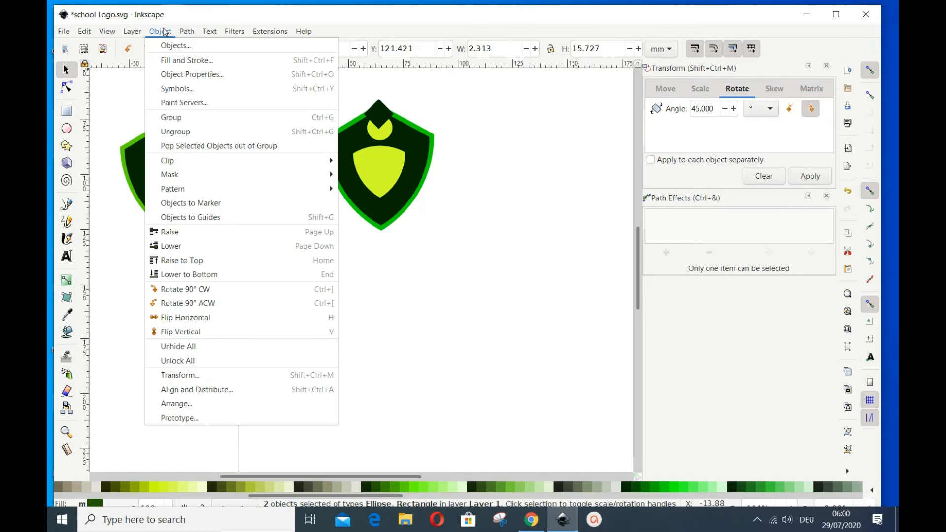
pyautogui.click(170, 119)
pyautogui.click(323, 288)
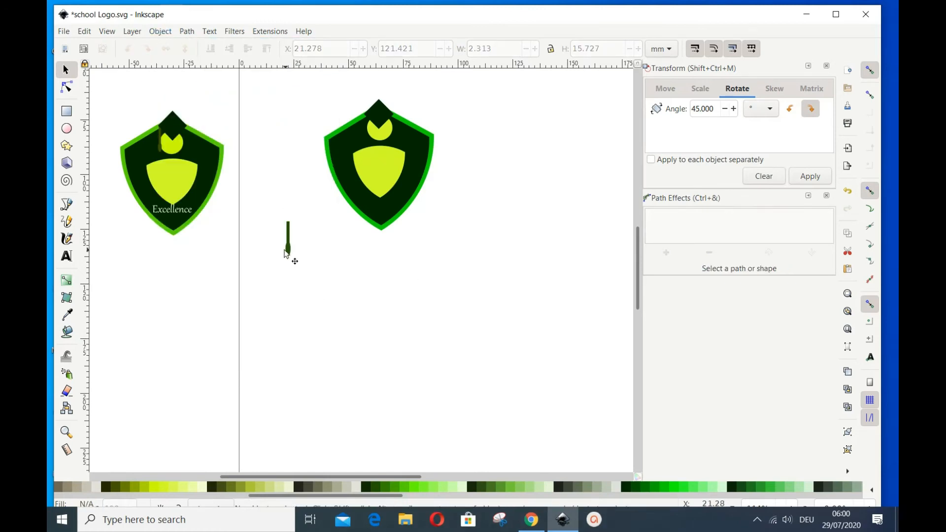
# Move the tassel group so it hangs from the graduation cap's left corner and lower it one step in the stacking order.
pyautogui.moveTo(285, 253); pyautogui.dragTo(370, 132)
pyautogui.click(363, 246)
pyautogui.moveTo(365, 119); pyautogui.dragTo(368, 120)
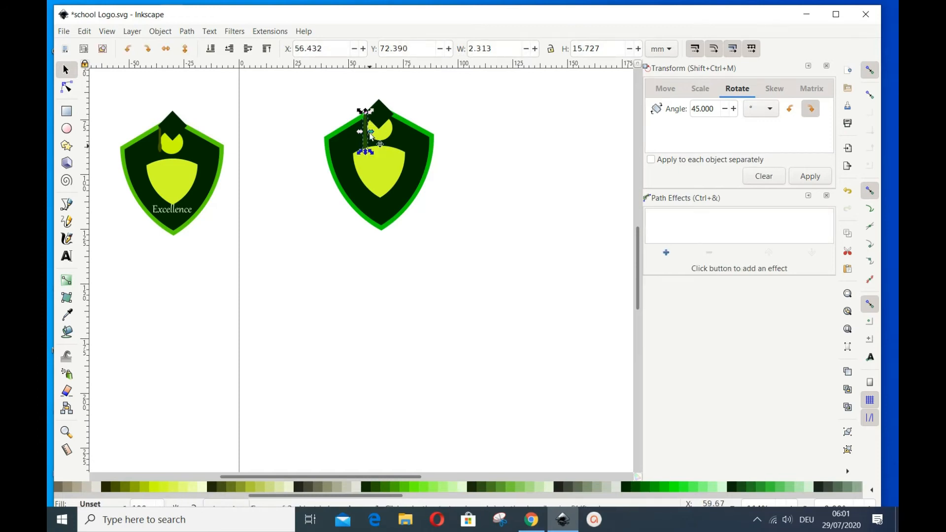
pyautogui.click(434, 225)
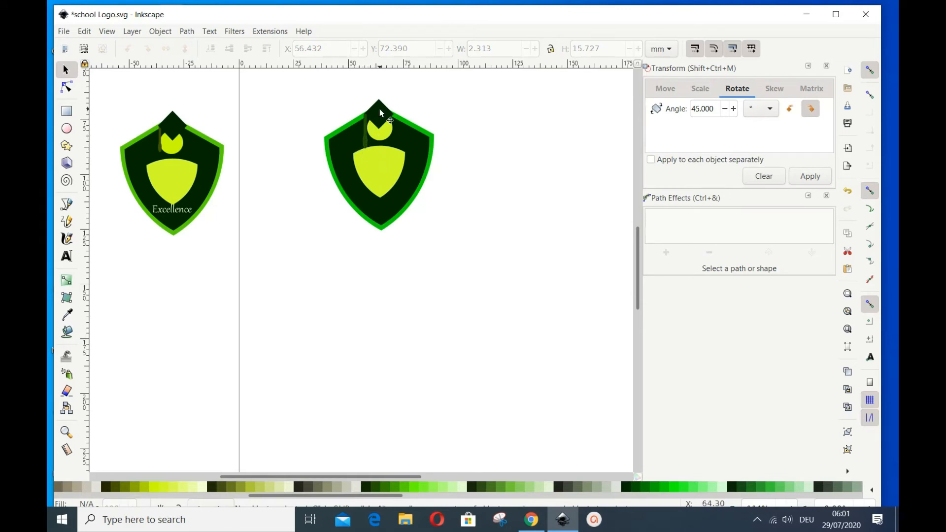
pyautogui.click(365, 138)
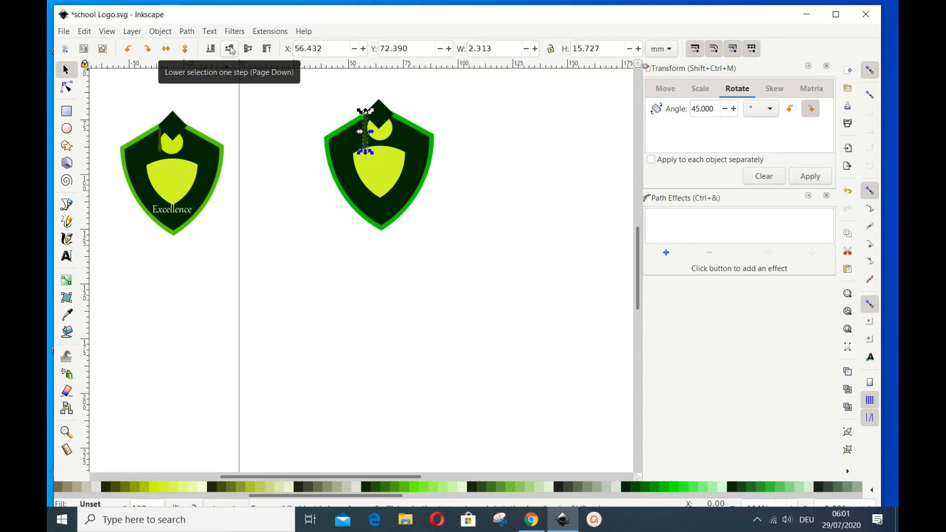
pyautogui.click(231, 50)
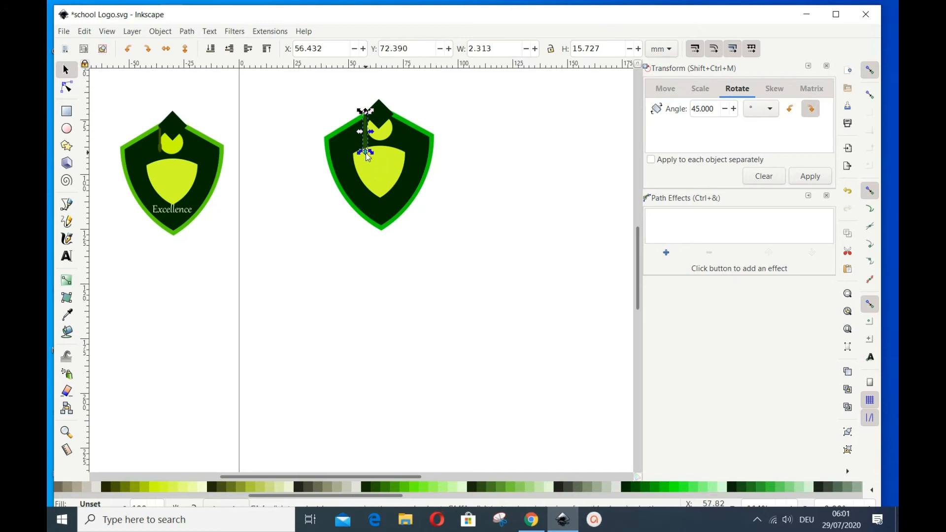
# Shrink the tassel to about 1.5 by 10.2 mm and reposition it directly under the graduation cap's left corner.
pyautogui.moveTo(365, 152); pyautogui.dragTo(364, 147)
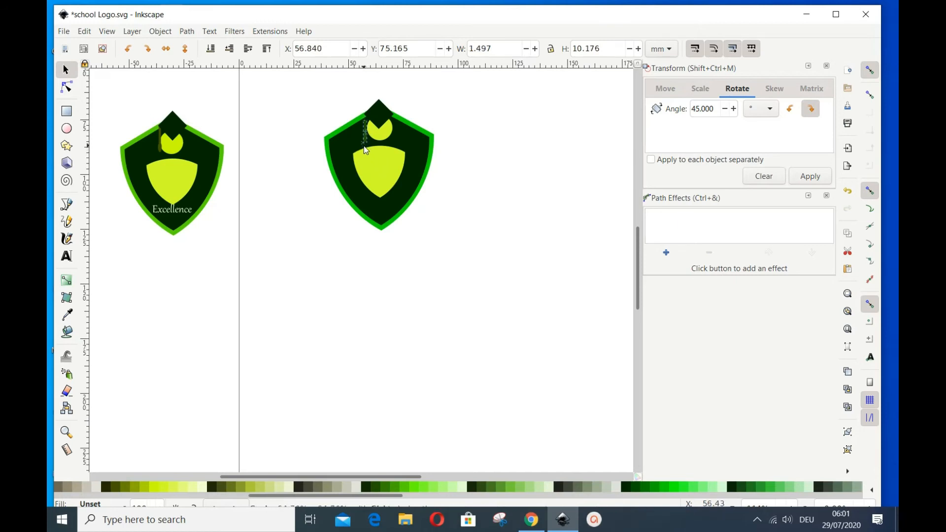
pyautogui.click(484, 168)
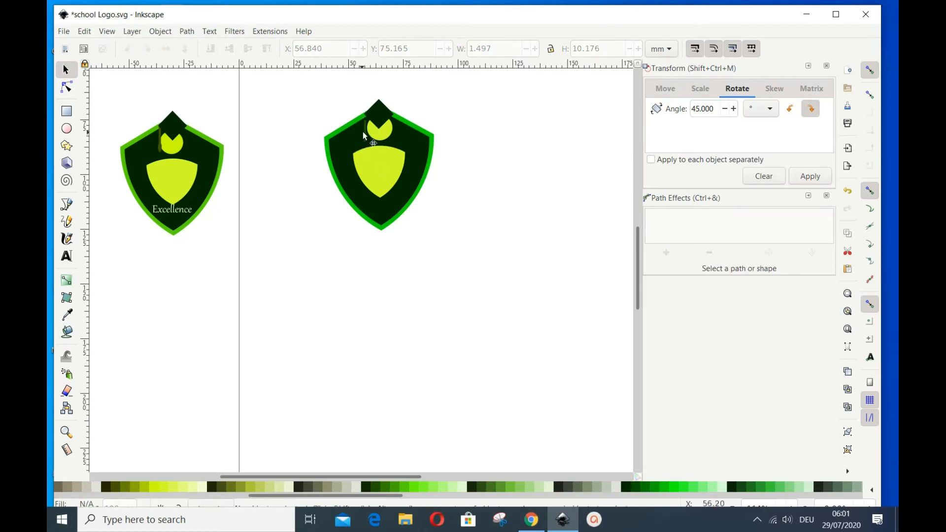
pyautogui.moveTo(365, 131); pyautogui.dragTo(367, 124)
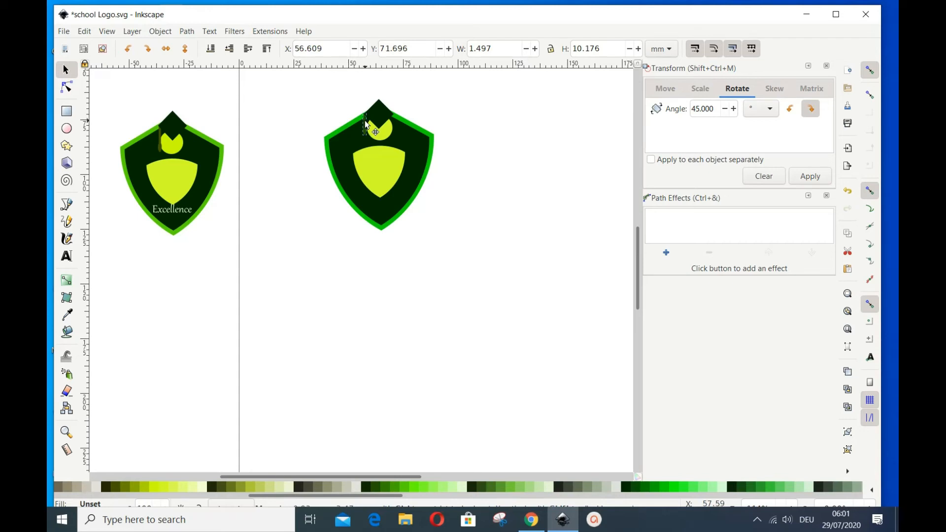
pyautogui.click(460, 204)
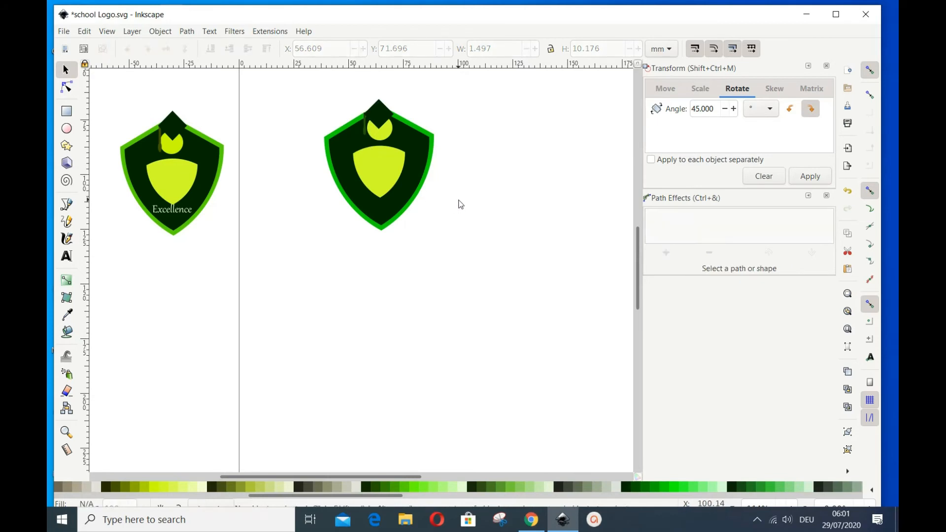
pyautogui.click(366, 129)
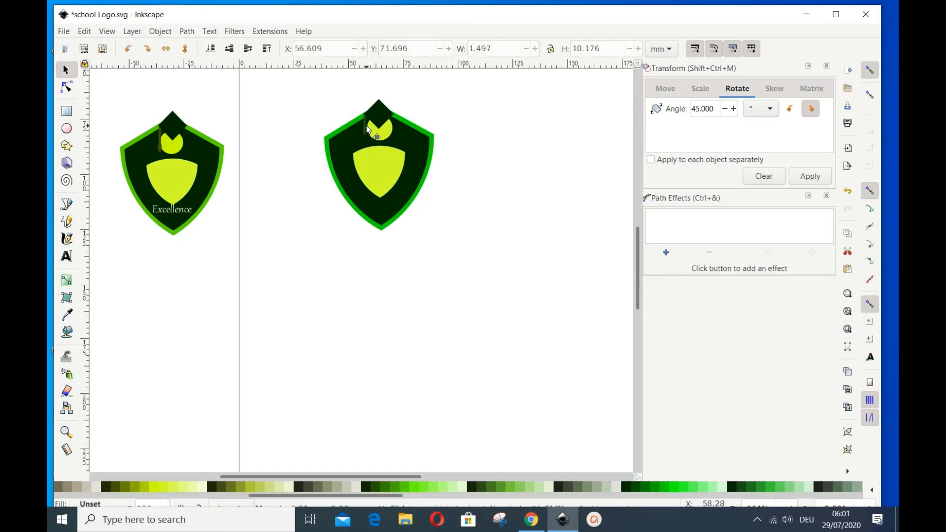
pyautogui.moveTo(365, 129); pyautogui.dragTo(367, 130)
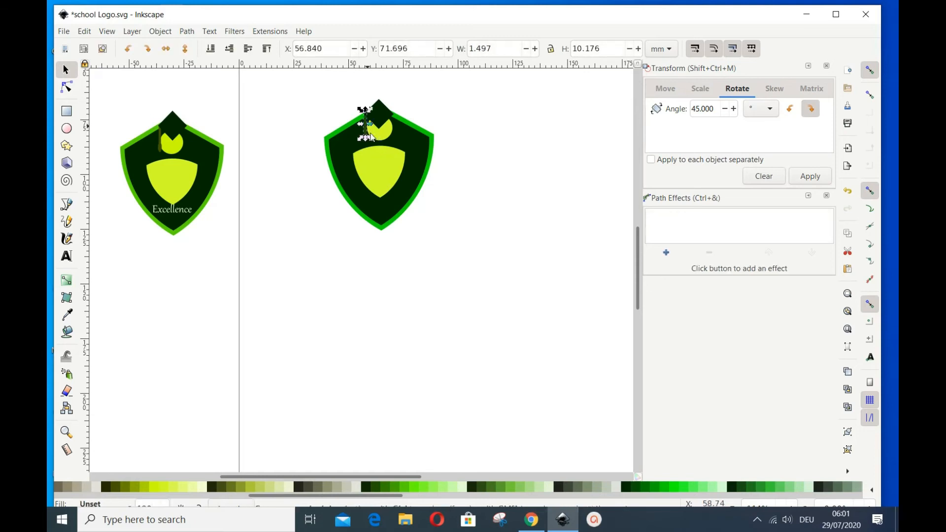
pyautogui.click(443, 206)
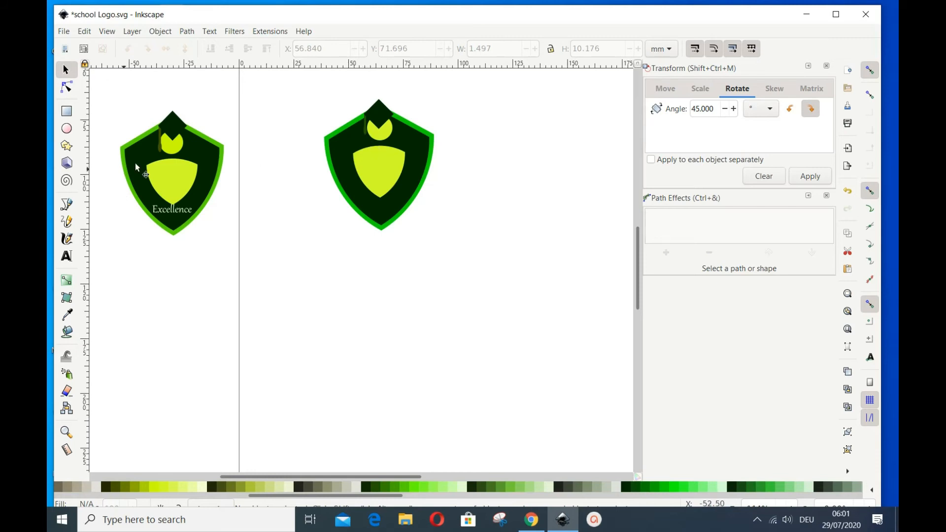
# Try enlarging the tassel piece under the cap's left corner to about 2.8 by 8 mm, and undo the change.
pyautogui.click(365, 131)
pyautogui.moveTo(366, 141); pyautogui.dragTo(366, 143)
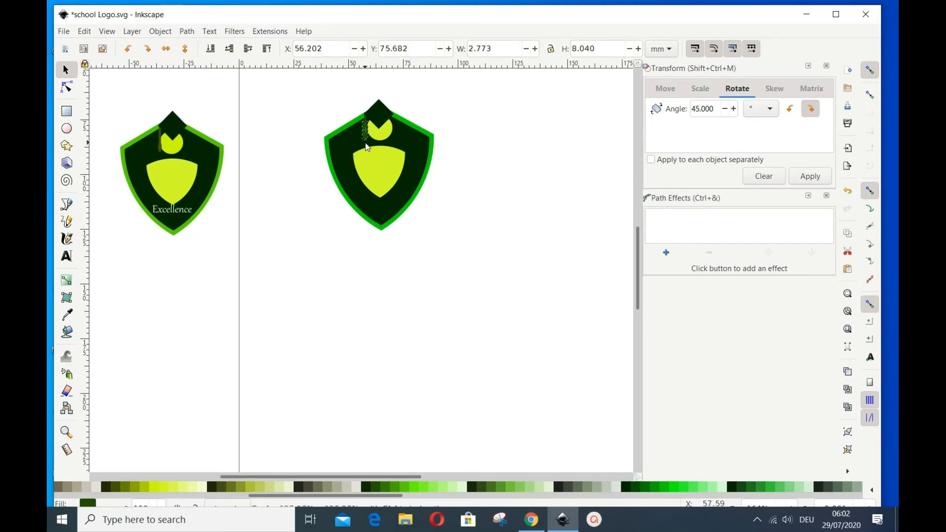
pyautogui.click(472, 177)
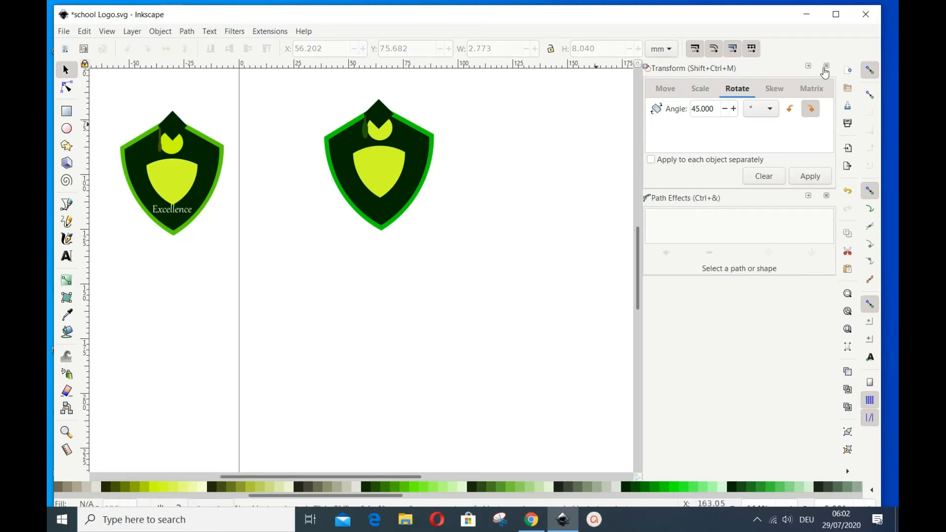
pyautogui.click(847, 192)
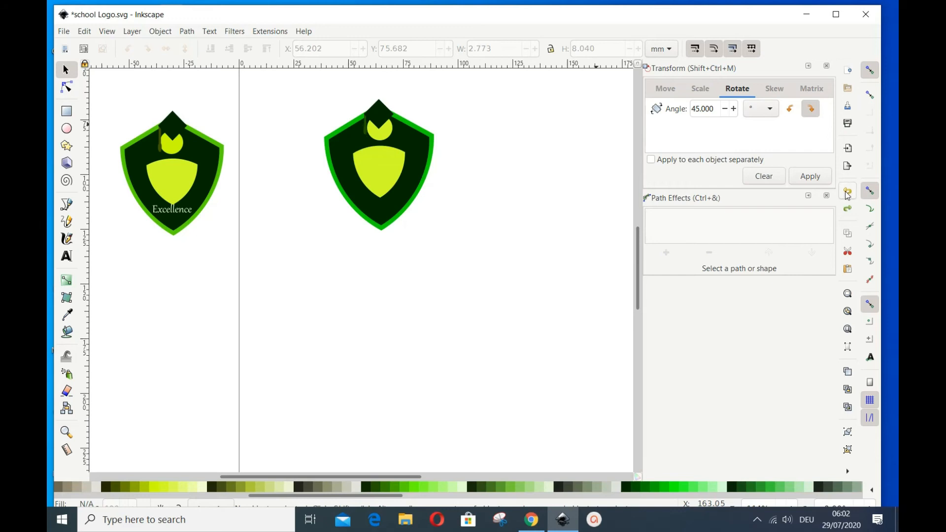
# Lengthen the tassel downward to about 12.7 mm while keeping its width.
pyautogui.click(365, 134)
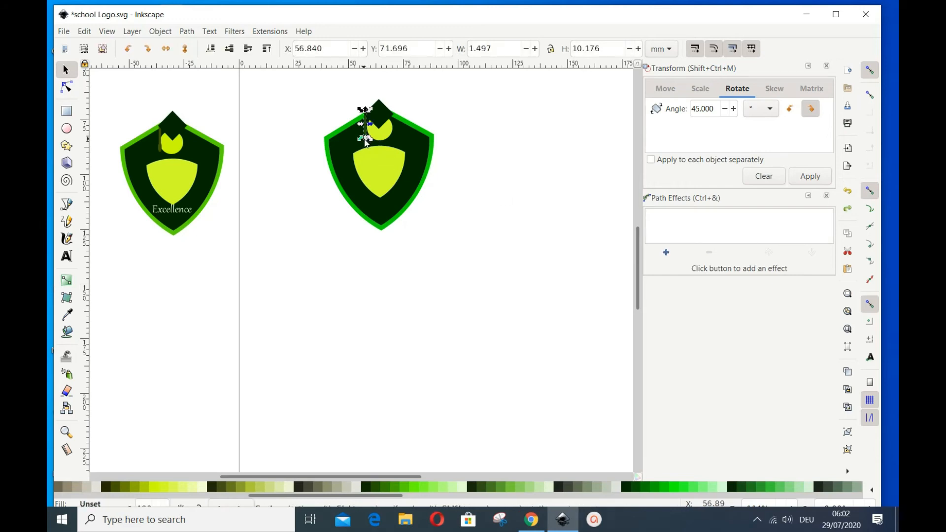
pyautogui.moveTo(366, 140); pyautogui.dragTo(369, 148)
pyautogui.click(463, 173)
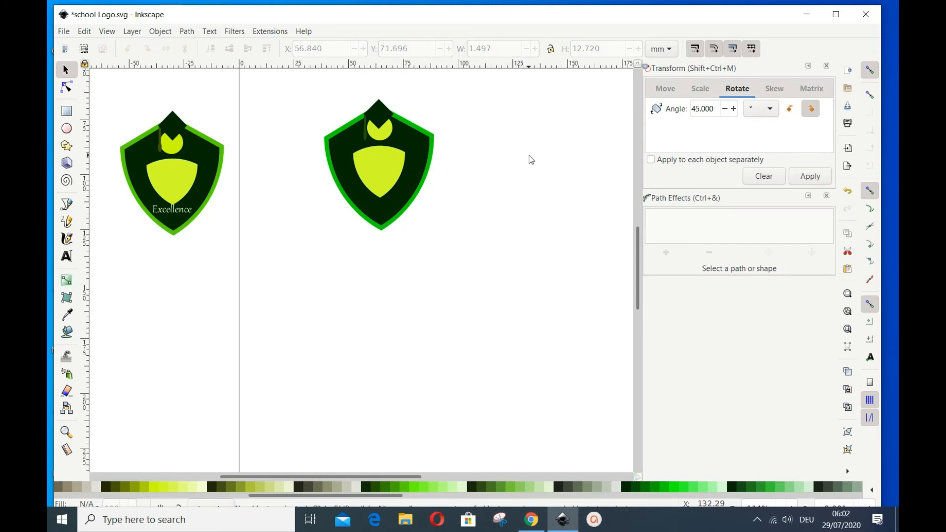
pyautogui.click(366, 122)
pyautogui.click(380, 120)
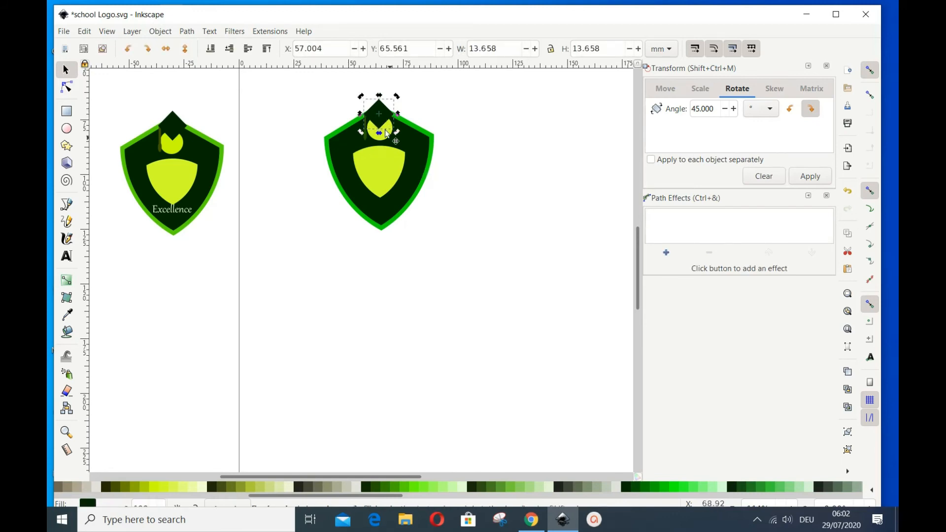
pyautogui.click(476, 243)
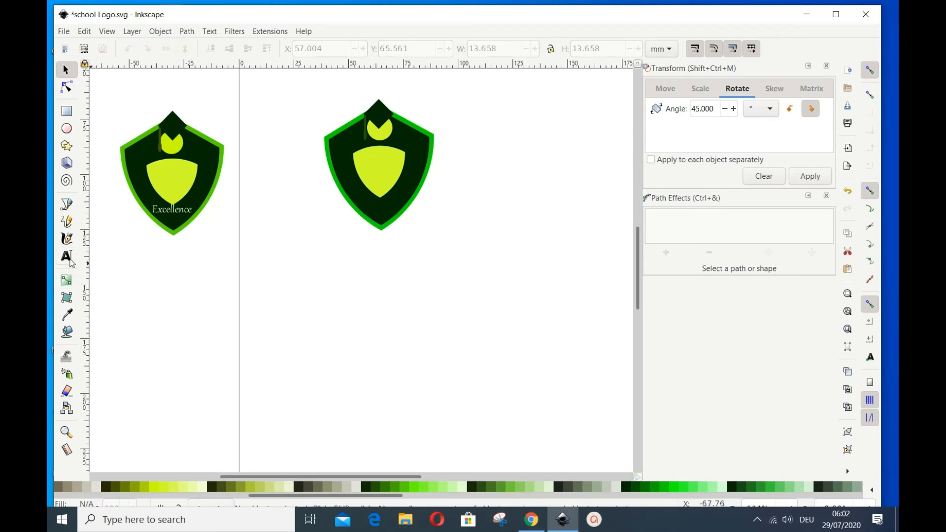
# Activate the Text tool and choose the Gabriola font family in the text and font settings.
pyautogui.click(71, 263)
pyautogui.click(337, 276)
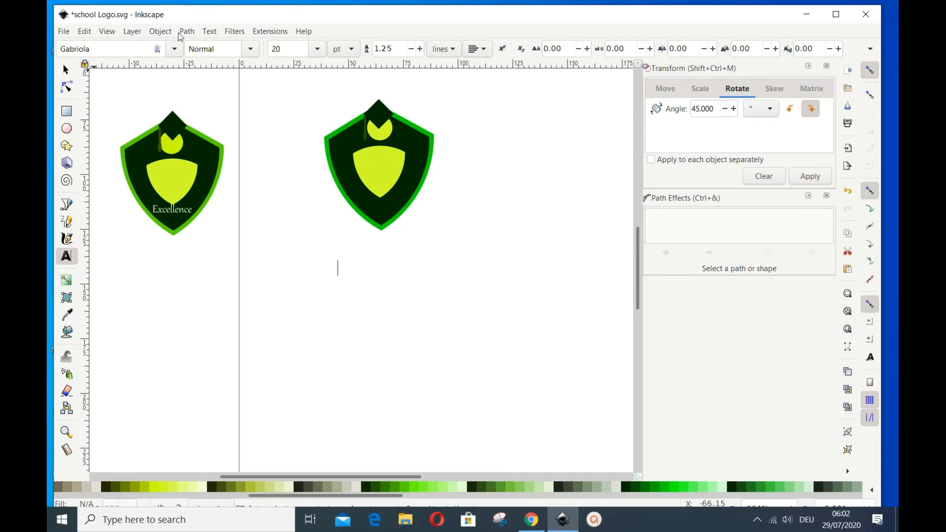
pyautogui.click(210, 32)
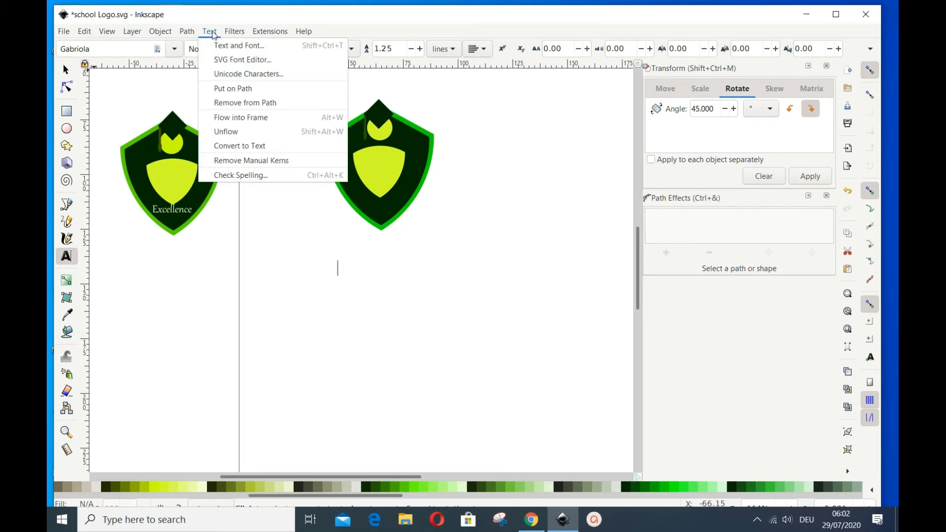
pyautogui.click(239, 45)
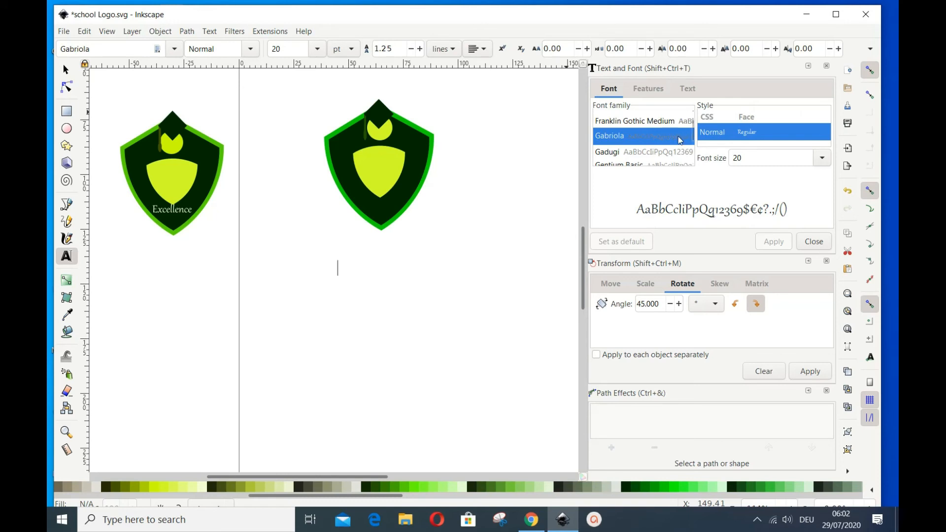
pyautogui.scroll(1, 677, 137)
pyautogui.scroll(-1, 677, 138)
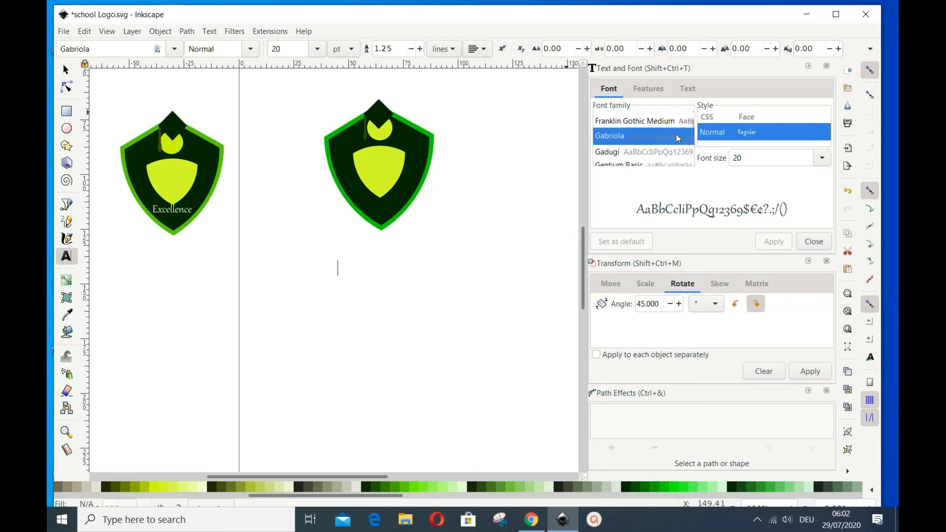
pyautogui.click(618, 140)
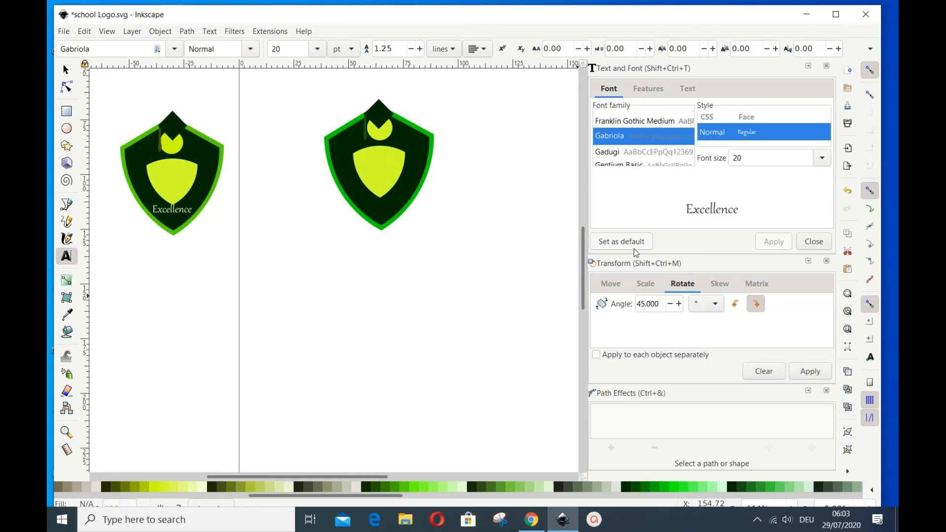
# Add the text "Excellence" in the empty area below the new logo.
pyautogui.click(341, 269)
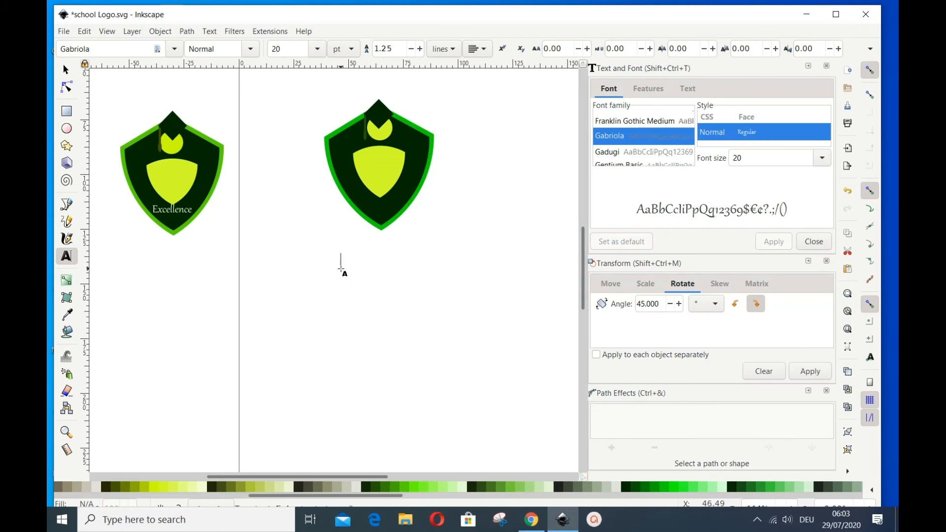
pyautogui.write('Exc')
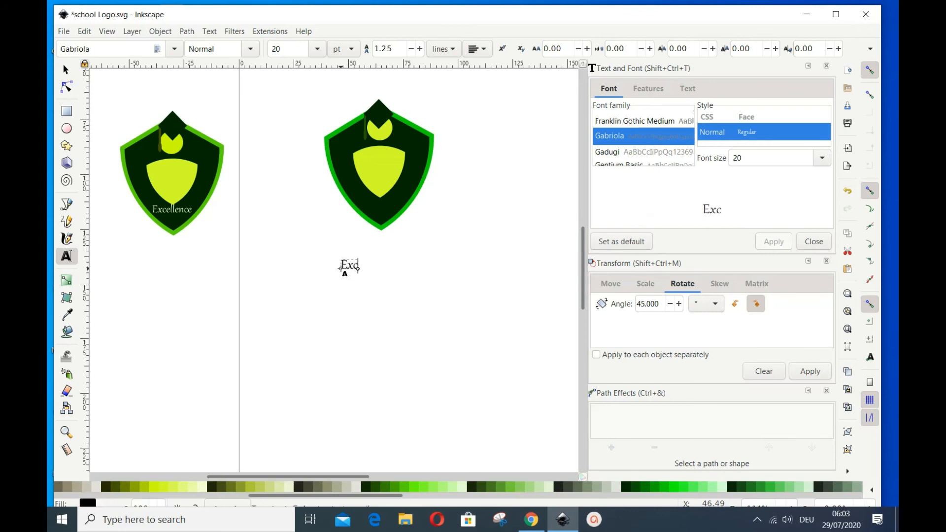
pyautogui.write('ellent')
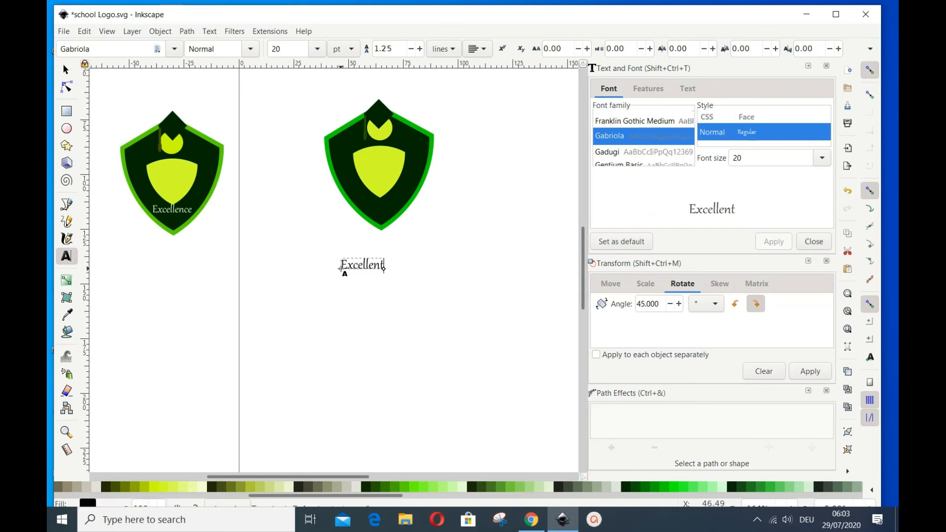
pyautogui.press('BackSpace')
pyautogui.write('ce')
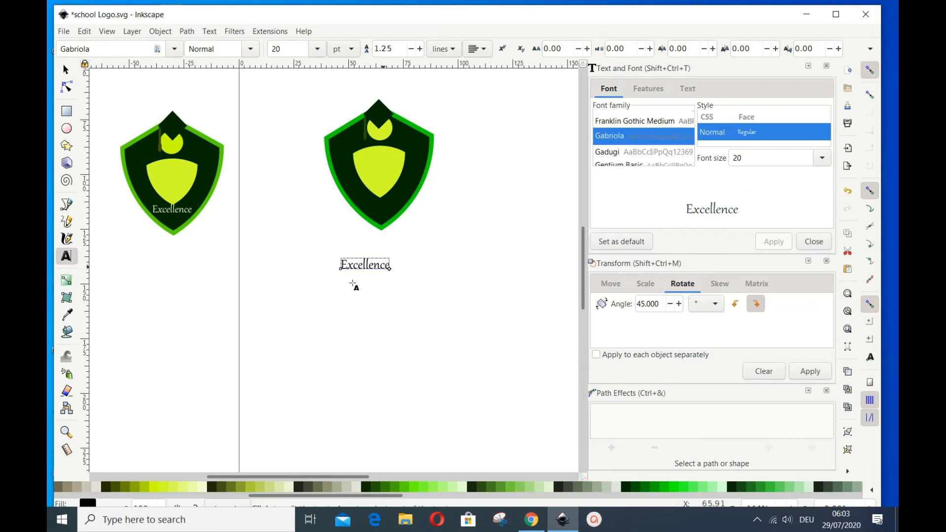
# Preview the Excellence text in the Gadugi font and switch the font choice back to Gabriola.
pyautogui.click(658, 153)
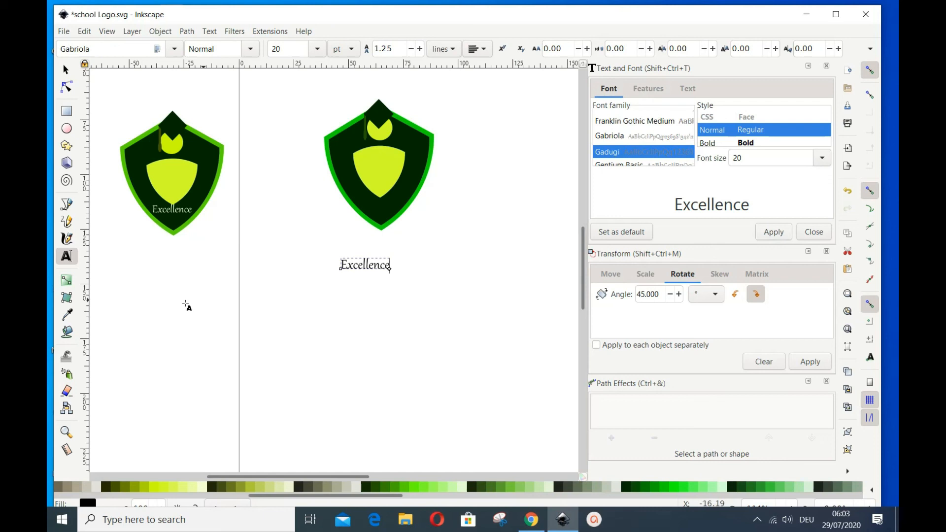
pyautogui.click(622, 137)
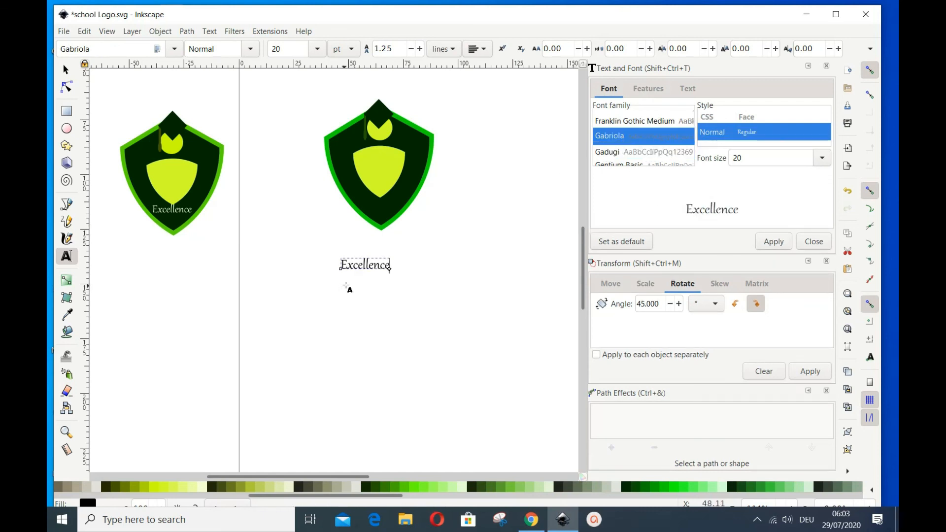
pyautogui.click(404, 283)
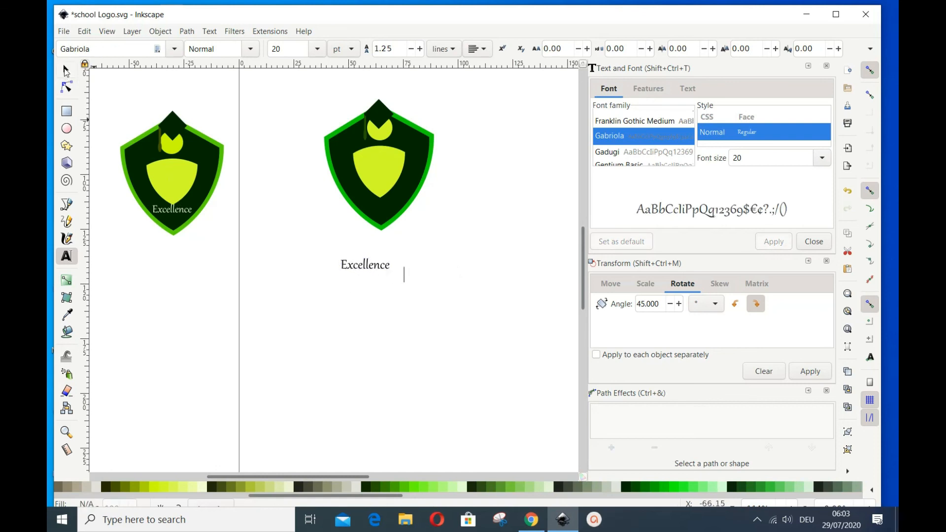
# Move the Excellence text onto the shield just beneath the yellow body shape and fill it with a very pale green.
pyautogui.click(66, 70)
pyautogui.click(365, 268)
pyautogui.moveTo(365, 268); pyautogui.dragTo(382, 206)
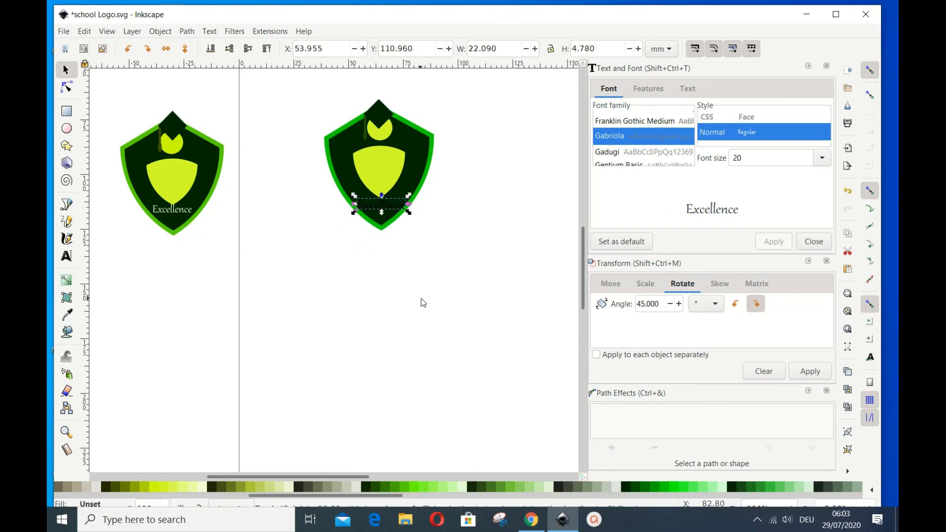
pyautogui.click(396, 260)
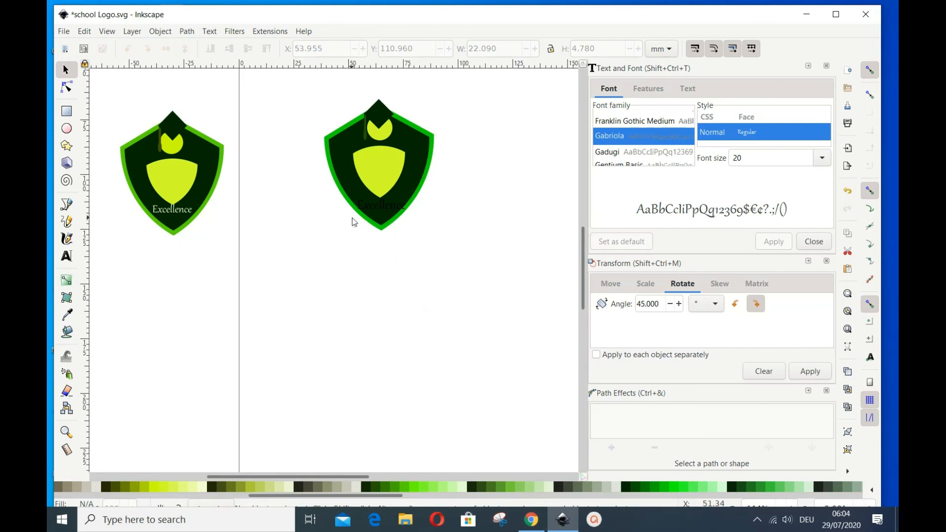
pyautogui.moveTo(380, 203); pyautogui.dragTo(378, 204)
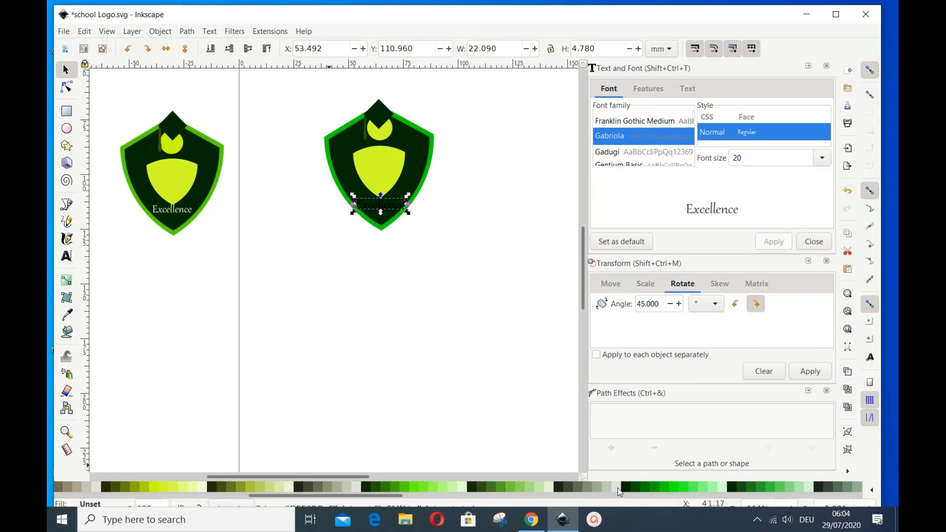
pyautogui.click(619, 492)
pyautogui.click(462, 345)
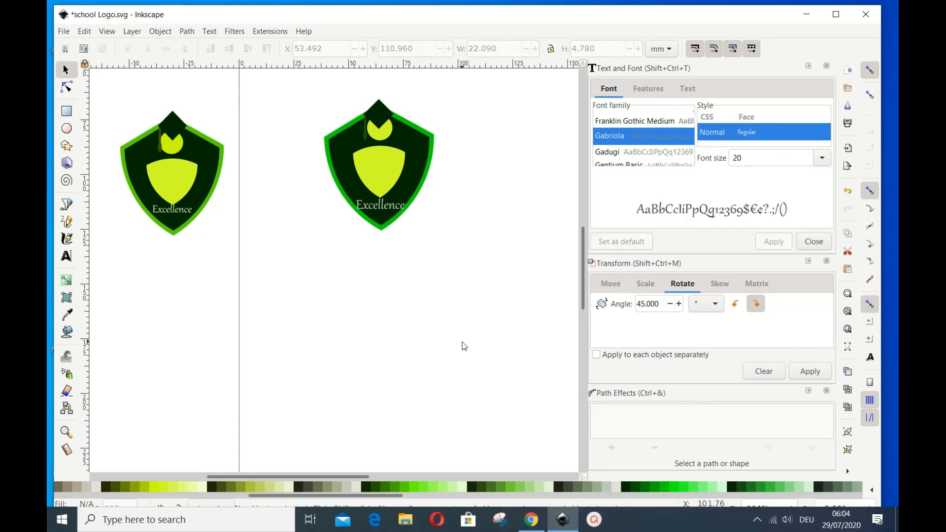
# Try shrinking the Excellence text about its centre to about 11.4 by 2.5 mm, and undo the change.
pyautogui.click(395, 211)
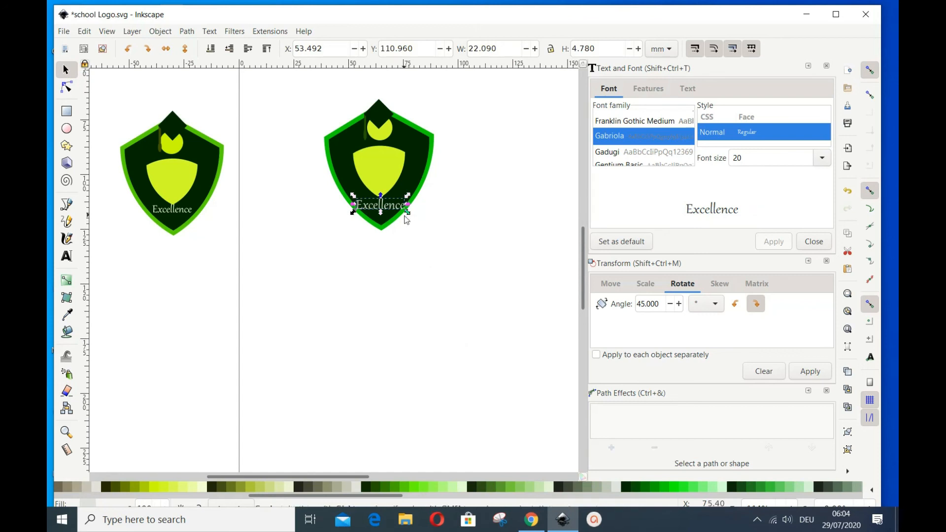
pyautogui.moveTo(412, 218); pyautogui.dragTo(397, 220)
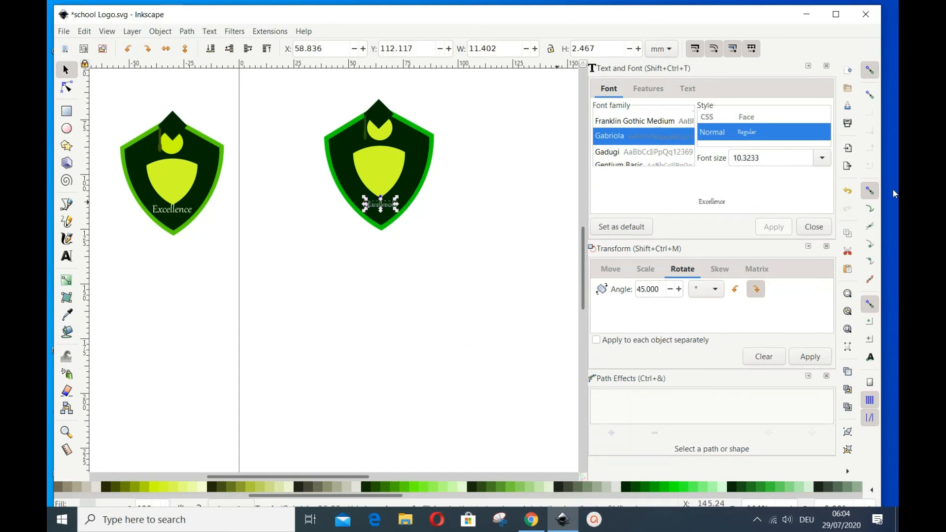
pyautogui.click(843, 193)
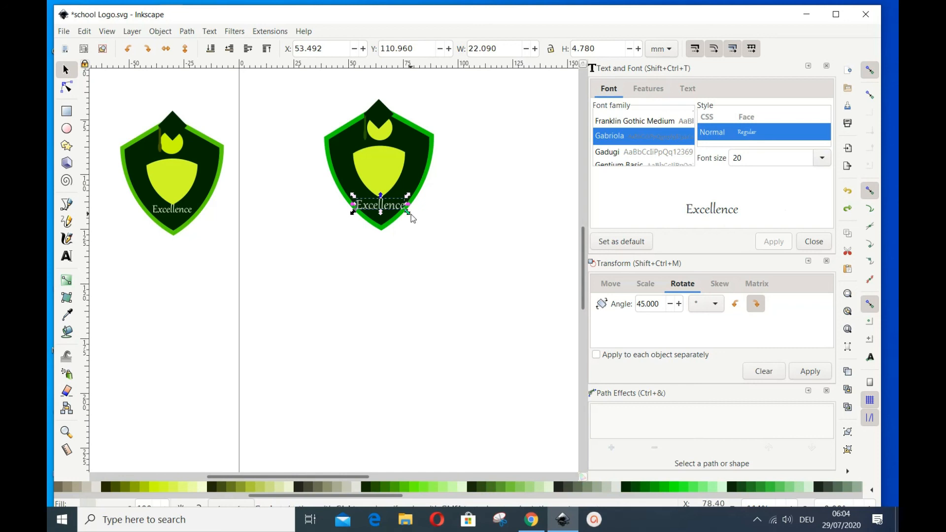
# Scale the Excellence text down about its centre to about 19.8 by 4.3 mm so it fits inside the shield.
pyautogui.moveTo(407, 212); pyautogui.dragTo(406, 216)
pyautogui.click(408, 261)
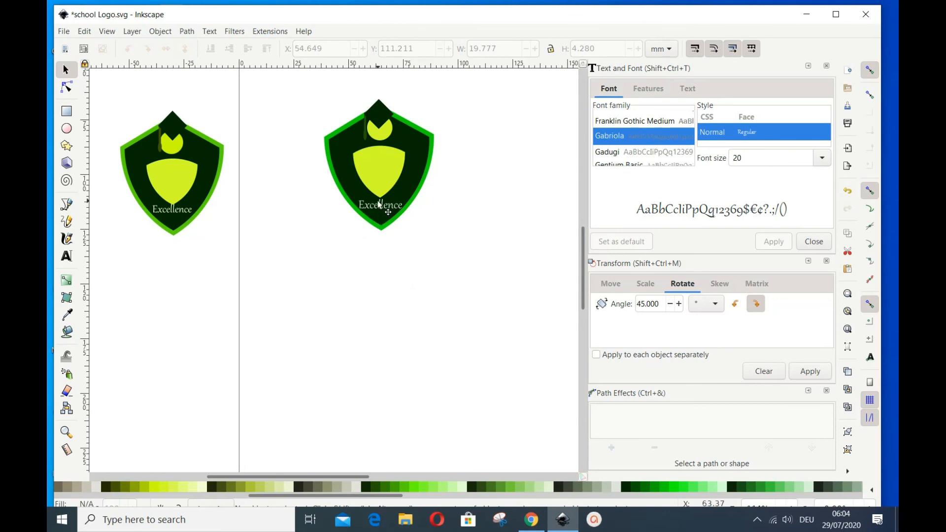
pyautogui.click(379, 205)
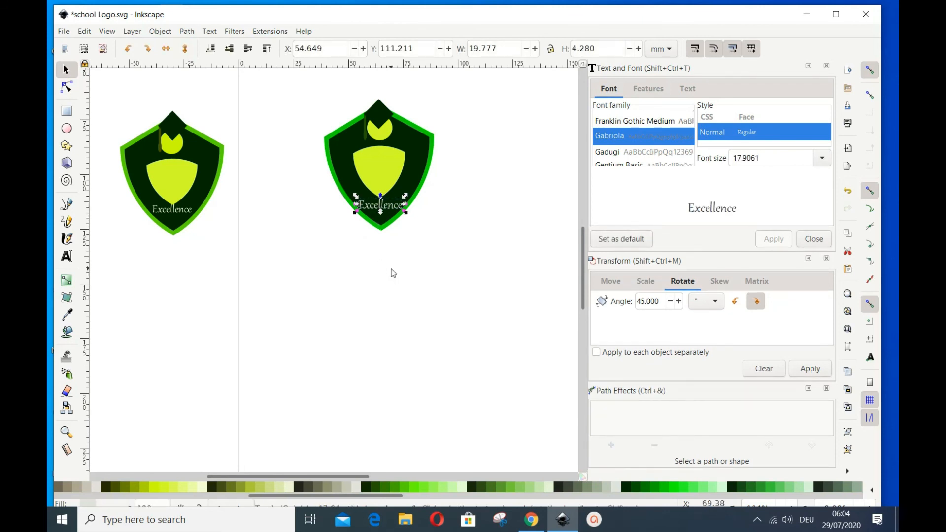
pyautogui.click(383, 281)
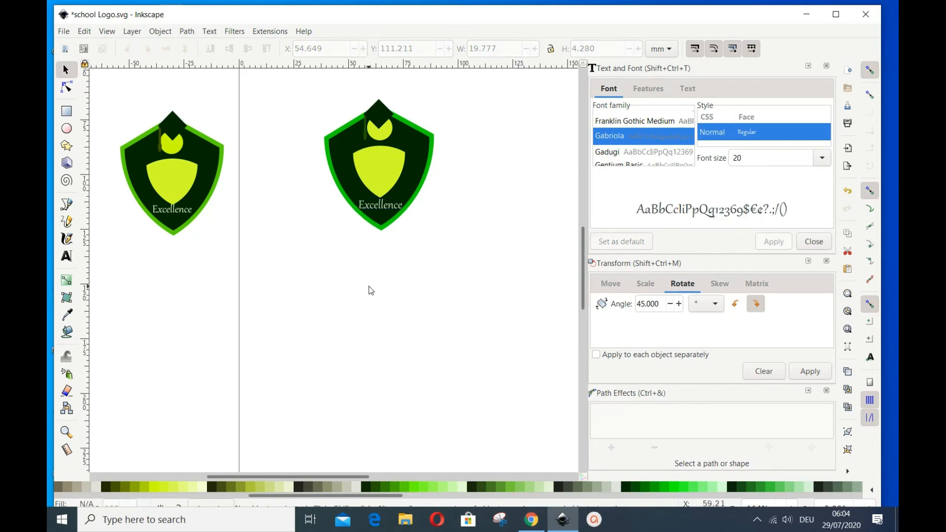